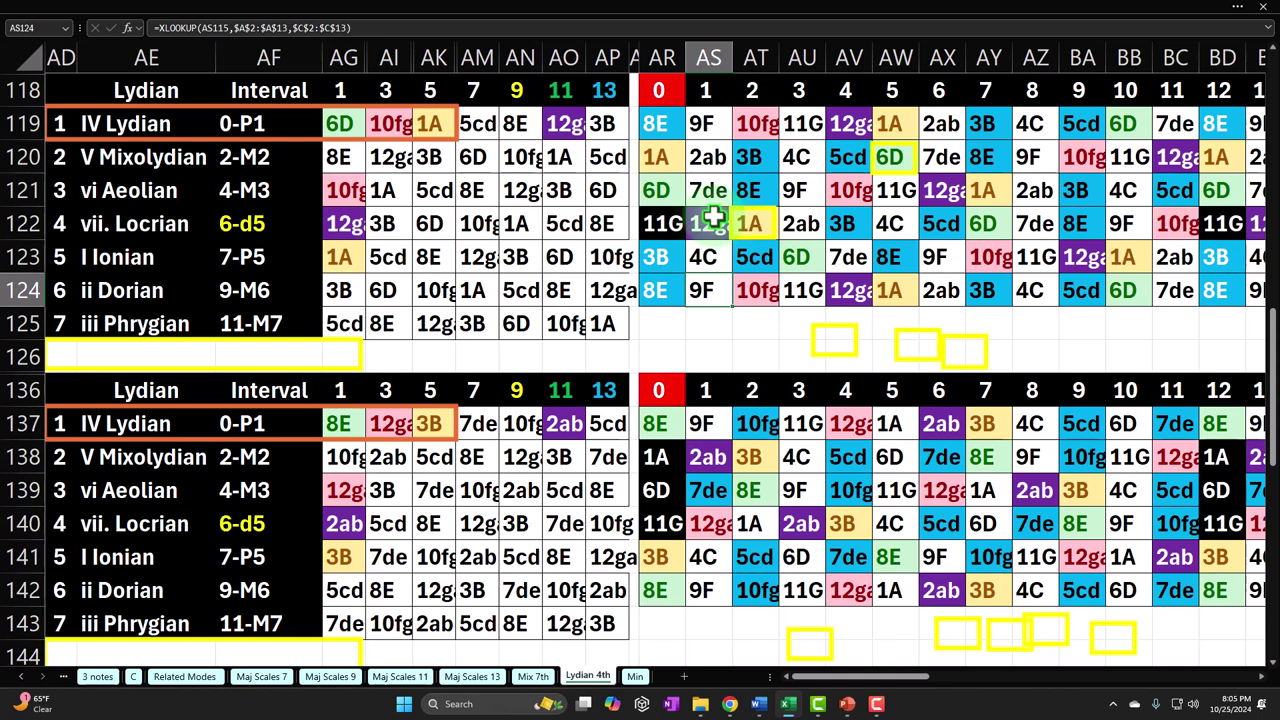
On the Lydian 4th sheet, highlight the upper Lydian table's fretboard grid AR119:AY124 and its heading in AE118.
{"action": "left_click", "coordinate": [654, 122]}
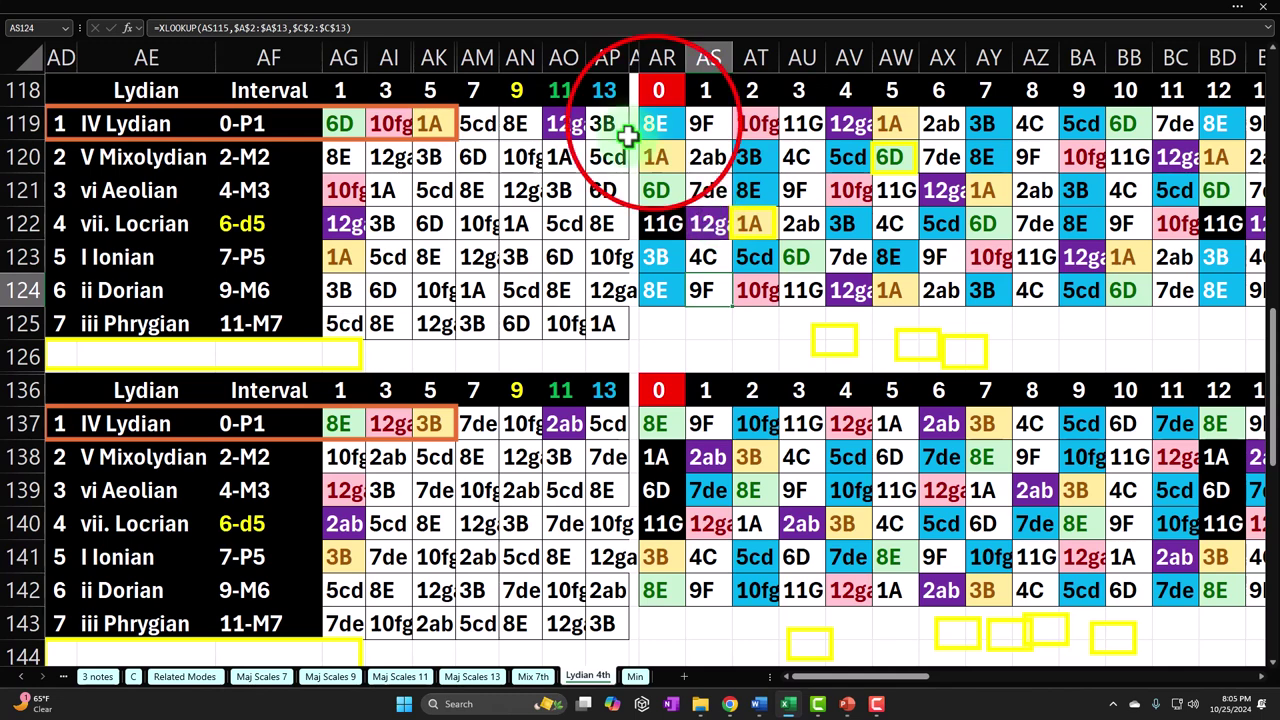
{"action": "left_click_drag", "start_coordinate": [654, 122], "coordinate": [988, 283]}
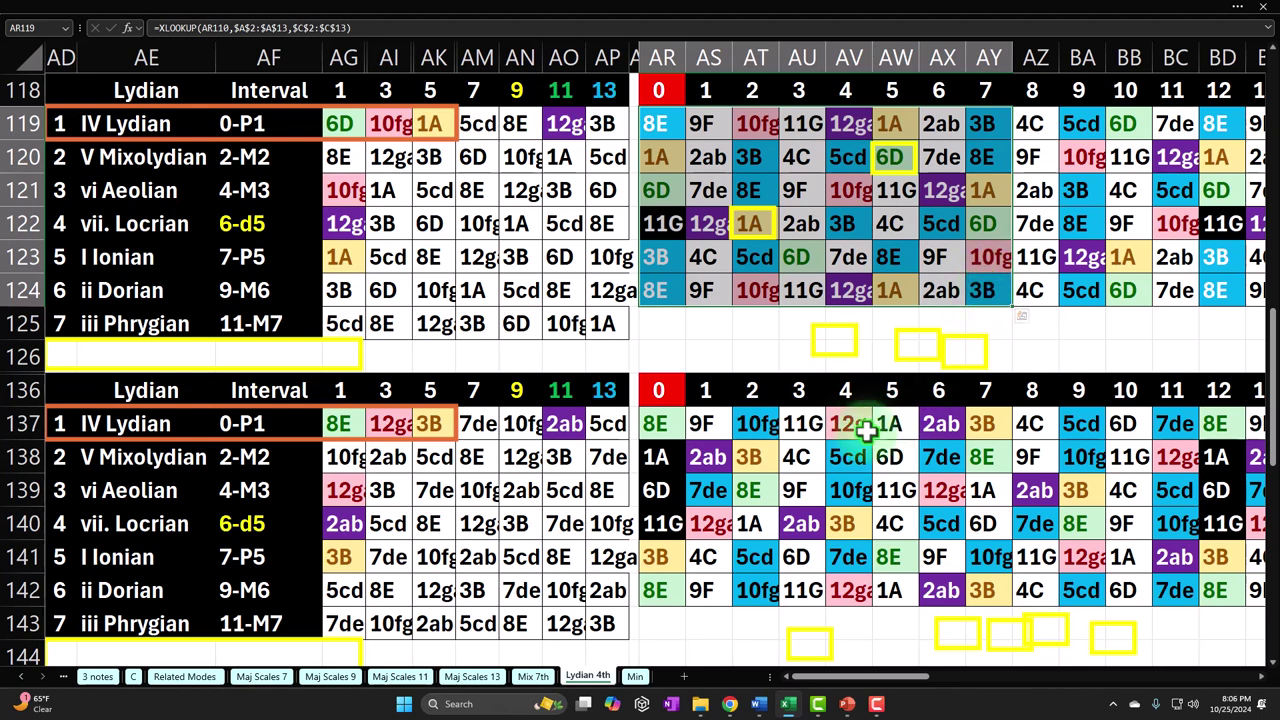
{"action": "left_click", "coordinate": [768, 289]}
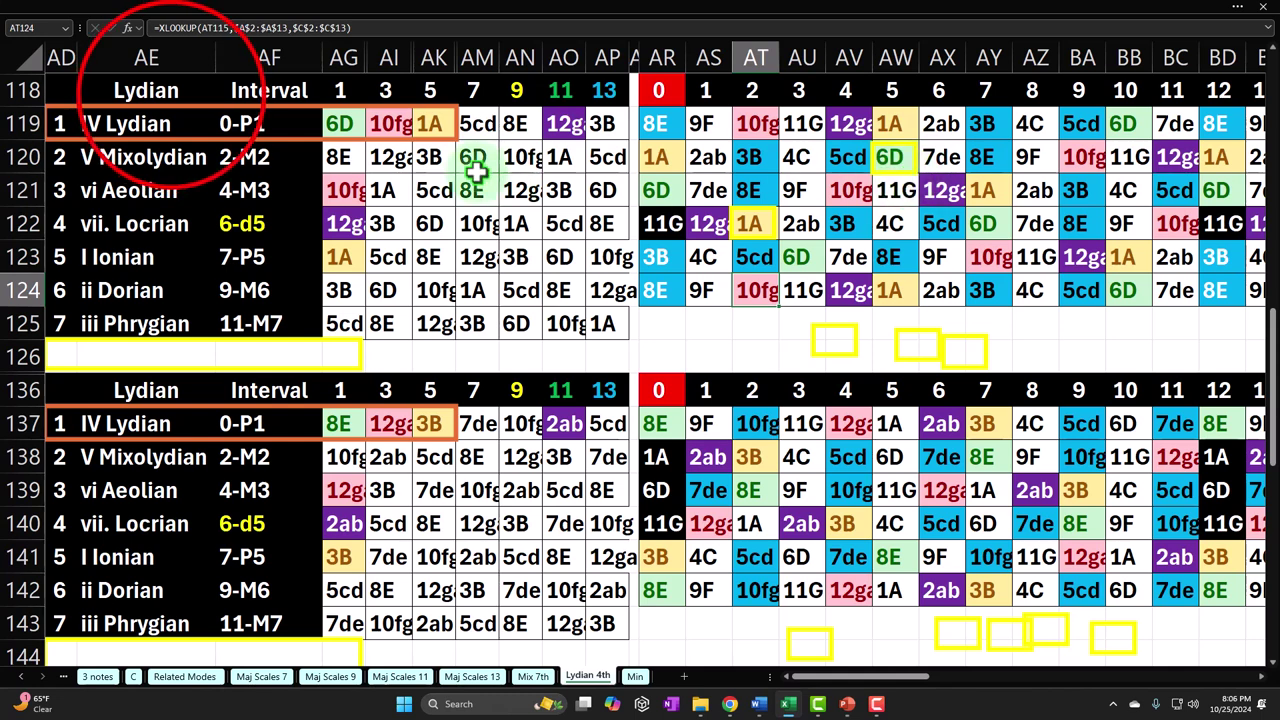
{"action": "left_click", "coordinate": [171, 91]}
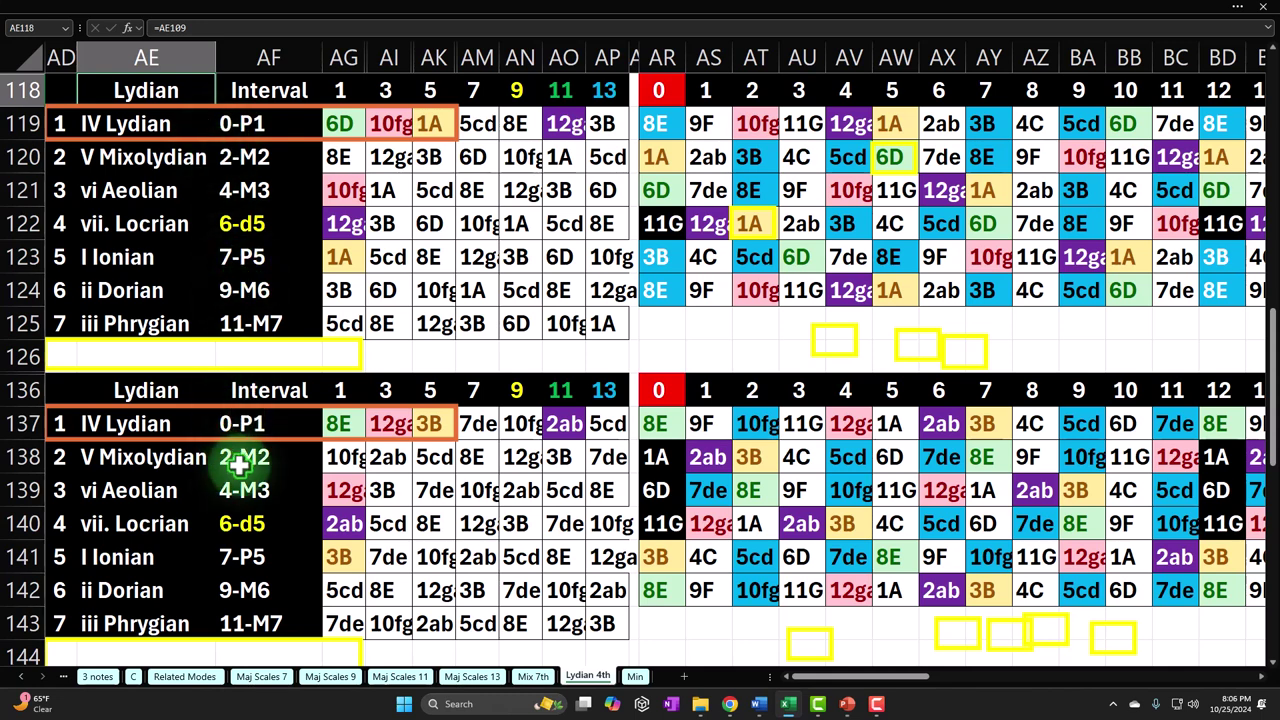
Switch to the Related Modes sheet and point out the Minor/Aeolian and Locrian table headings.
{"action": "left_click", "coordinate": [186, 678]}
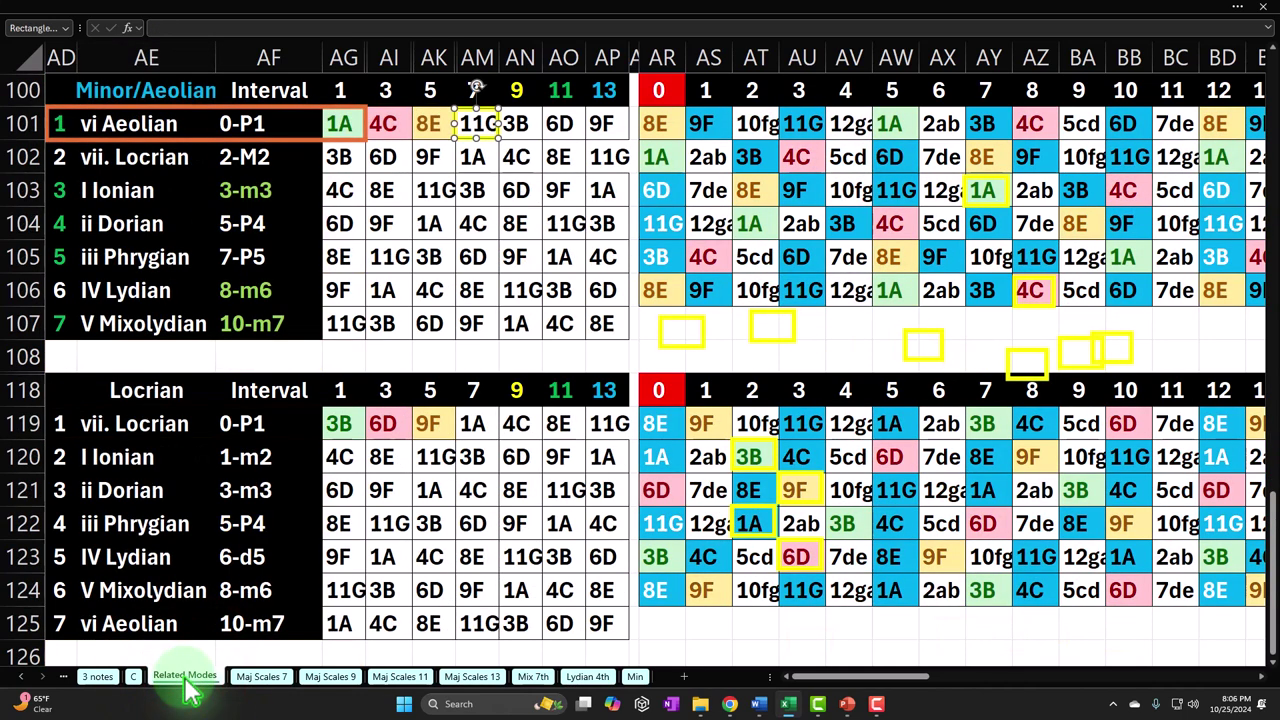
{"action": "left_click", "coordinate": [262, 527]}
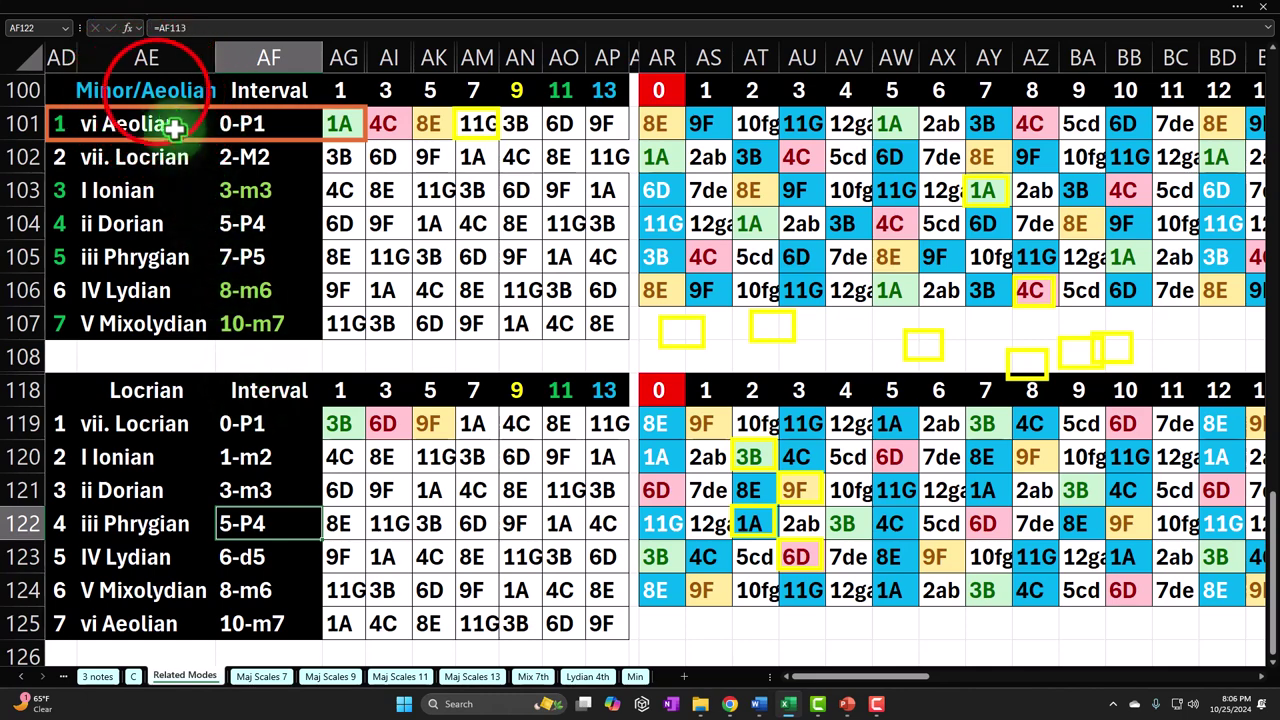
{"action": "left_click", "coordinate": [155, 91]}
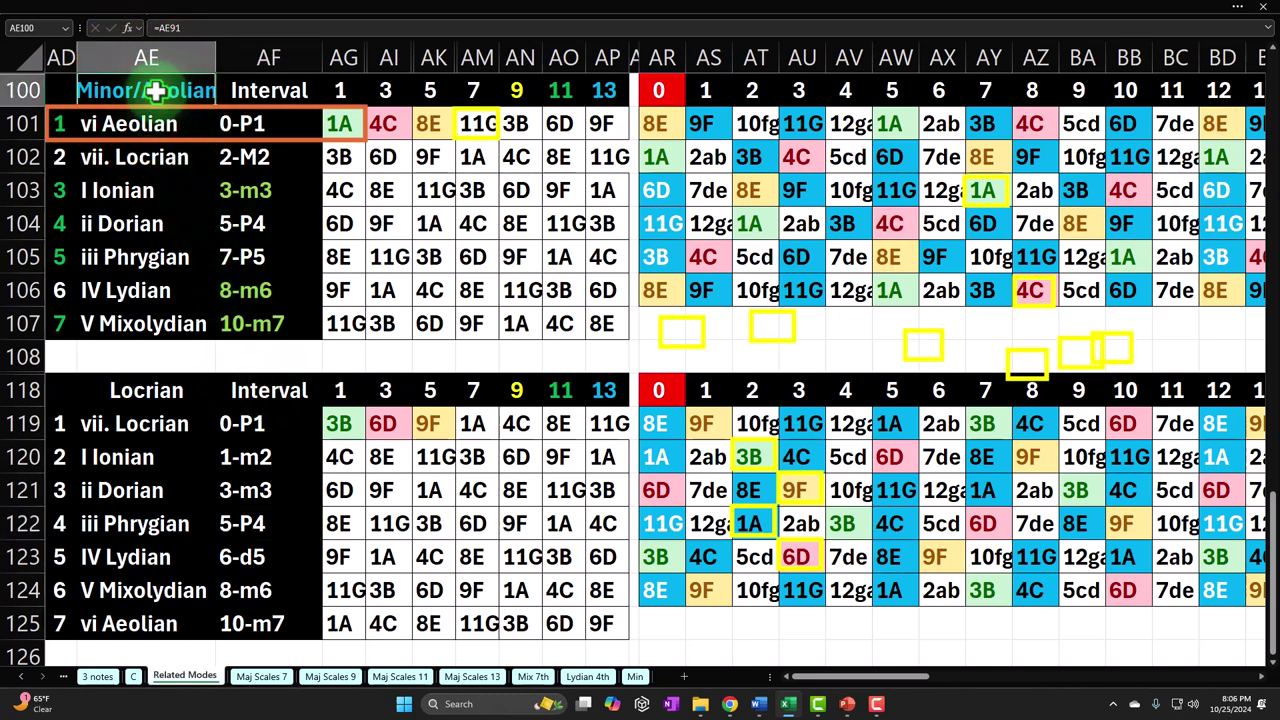
{"action": "left_click", "coordinate": [177, 391]}
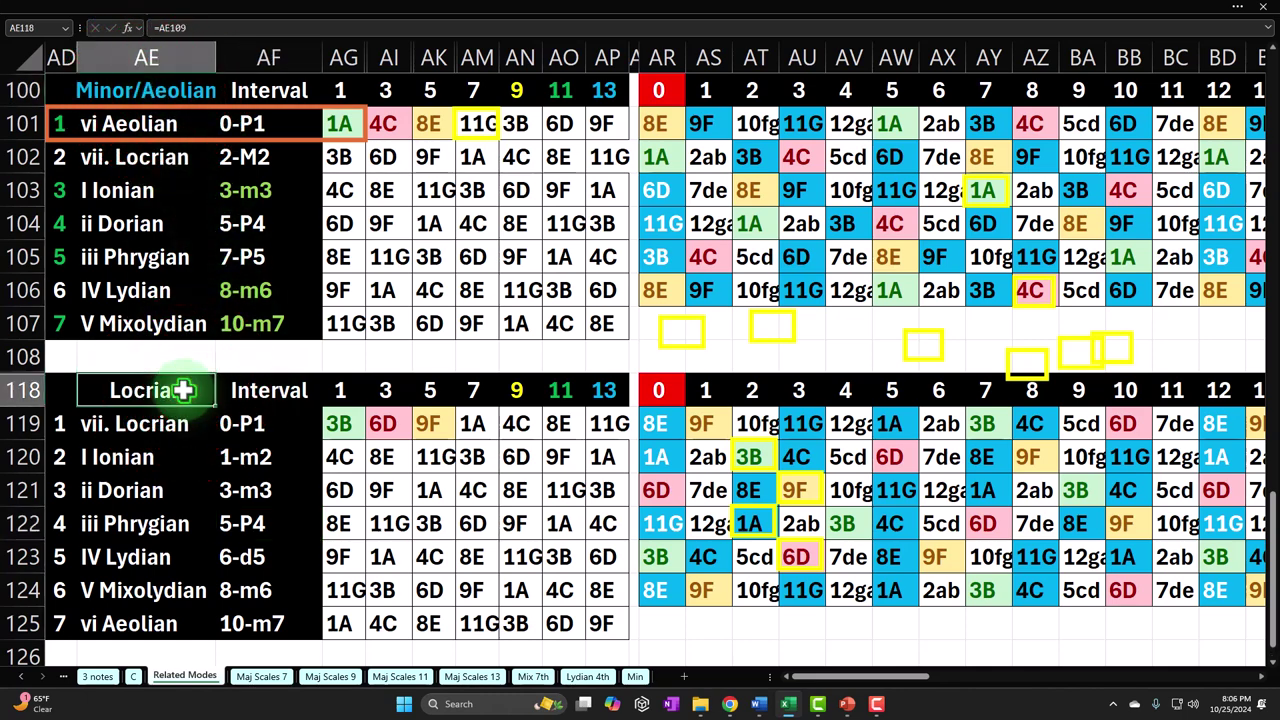
{"action": "scroll", "coordinate": [183, 390], "scroll_direction": "down", "scroll_amount": 2}
Go to the Major/Ionian table heading and compare its layout with the Dorian and Phrygian tables below.
{"action": "scroll", "coordinate": [183, 390], "scroll_direction": "up", "scroll_amount": 16}
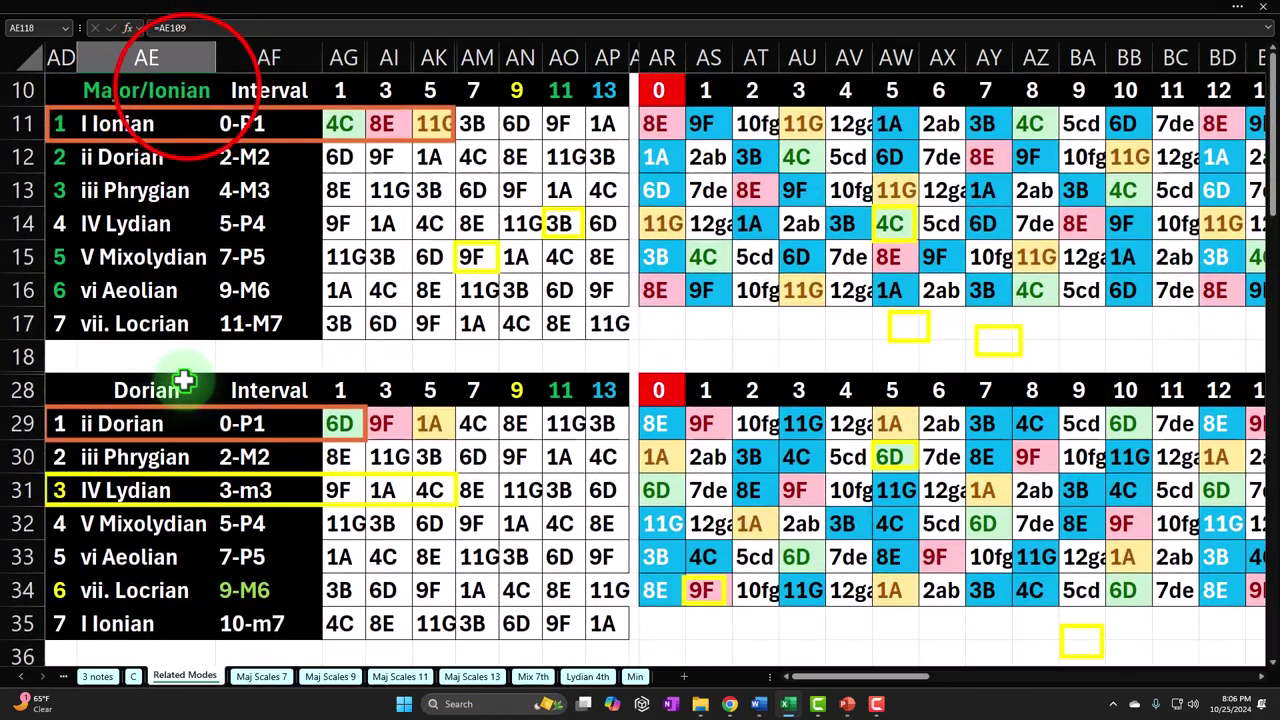
{"action": "left_click", "coordinate": [192, 93]}
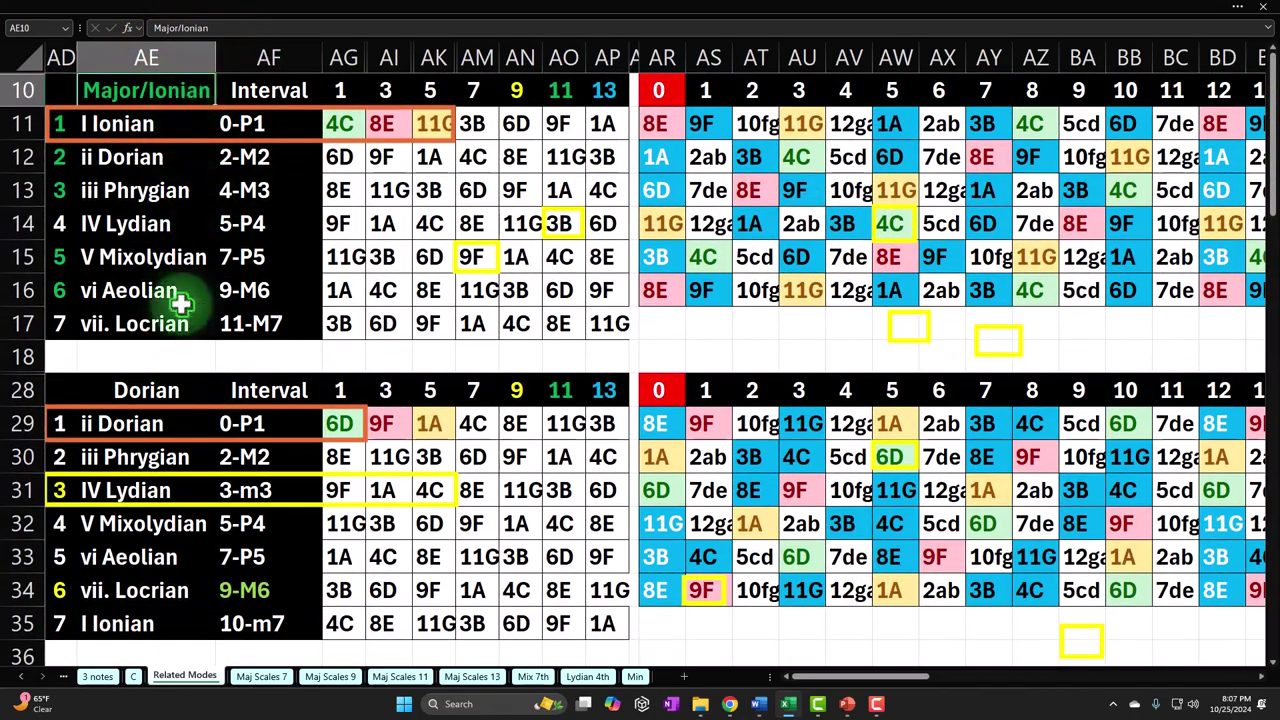
{"action": "scroll", "coordinate": [181, 328], "scroll_direction": "down", "scroll_amount": 1}
{"action": "scroll", "coordinate": [181, 326], "scroll_direction": "down", "scroll_amount": 3}
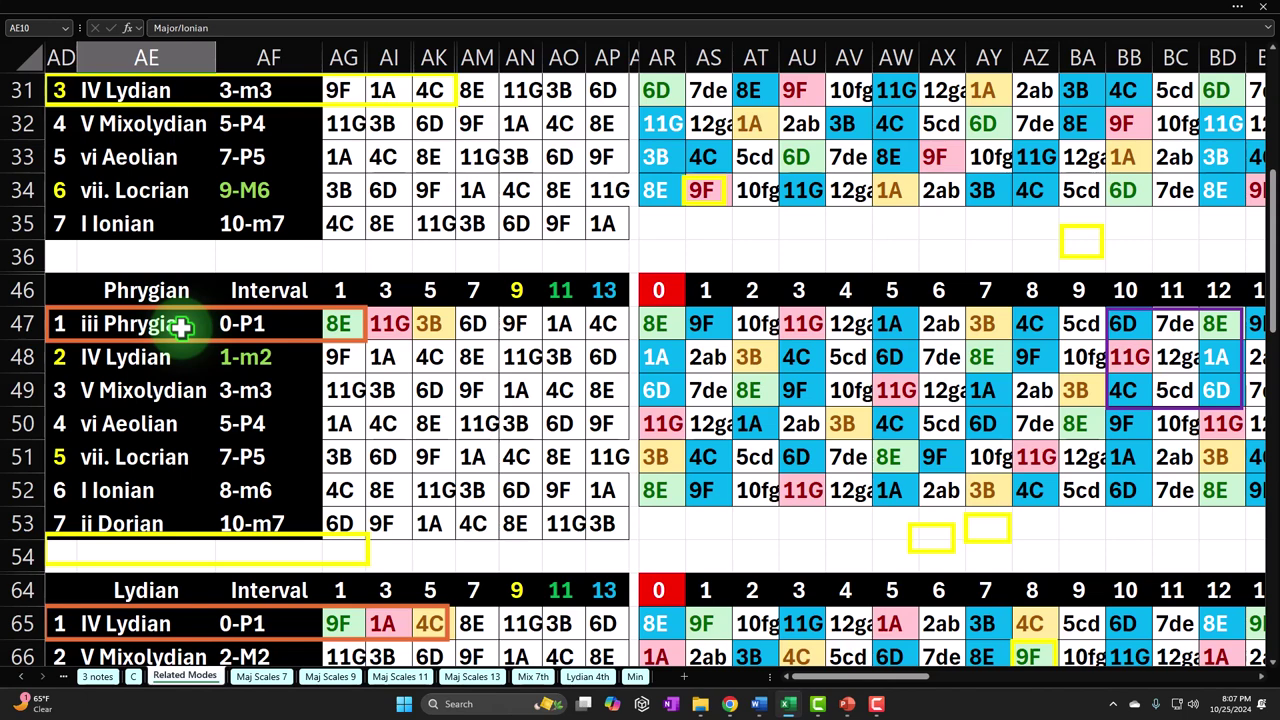
{"action": "scroll", "coordinate": [181, 326], "scroll_direction": "up", "scroll_amount": 4}
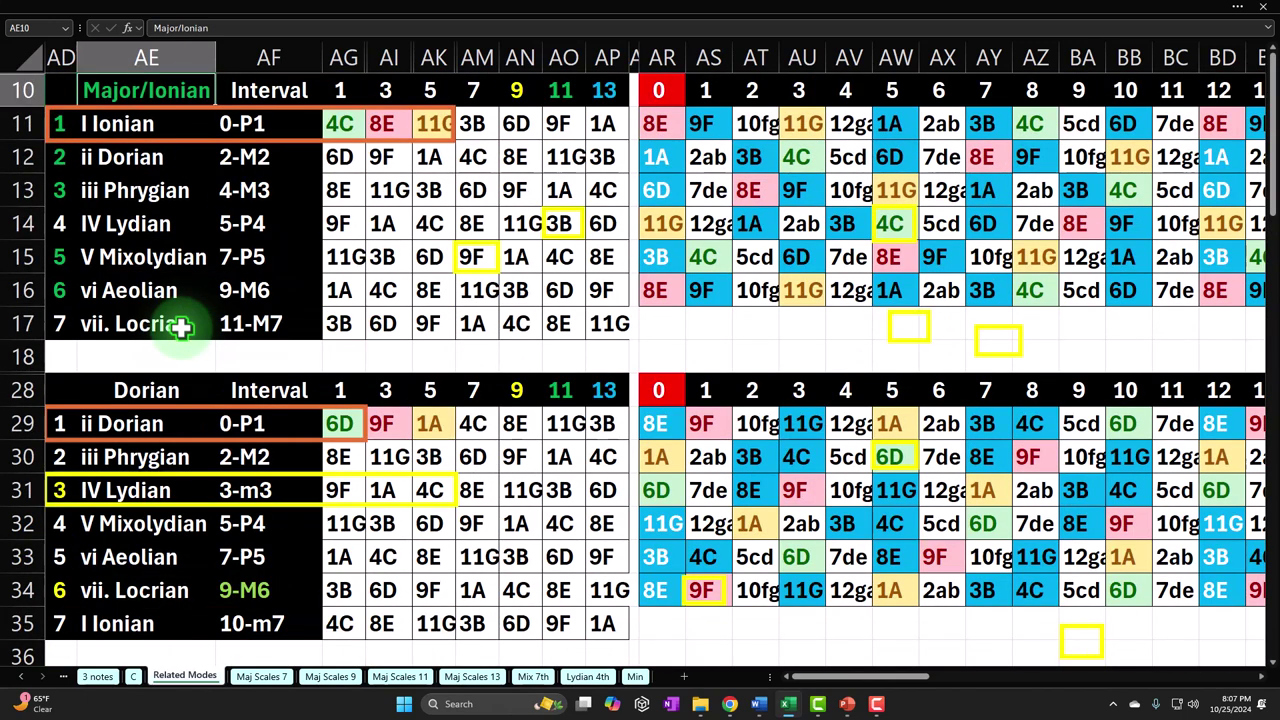
In the Major/Ionian table, highlight the root notes AG11:AG17, the mode names AE11:AE17 and the degree numbers AD11:AD17.
{"action": "left_click_drag", "start_coordinate": [348, 123], "coordinate": [345, 324]}
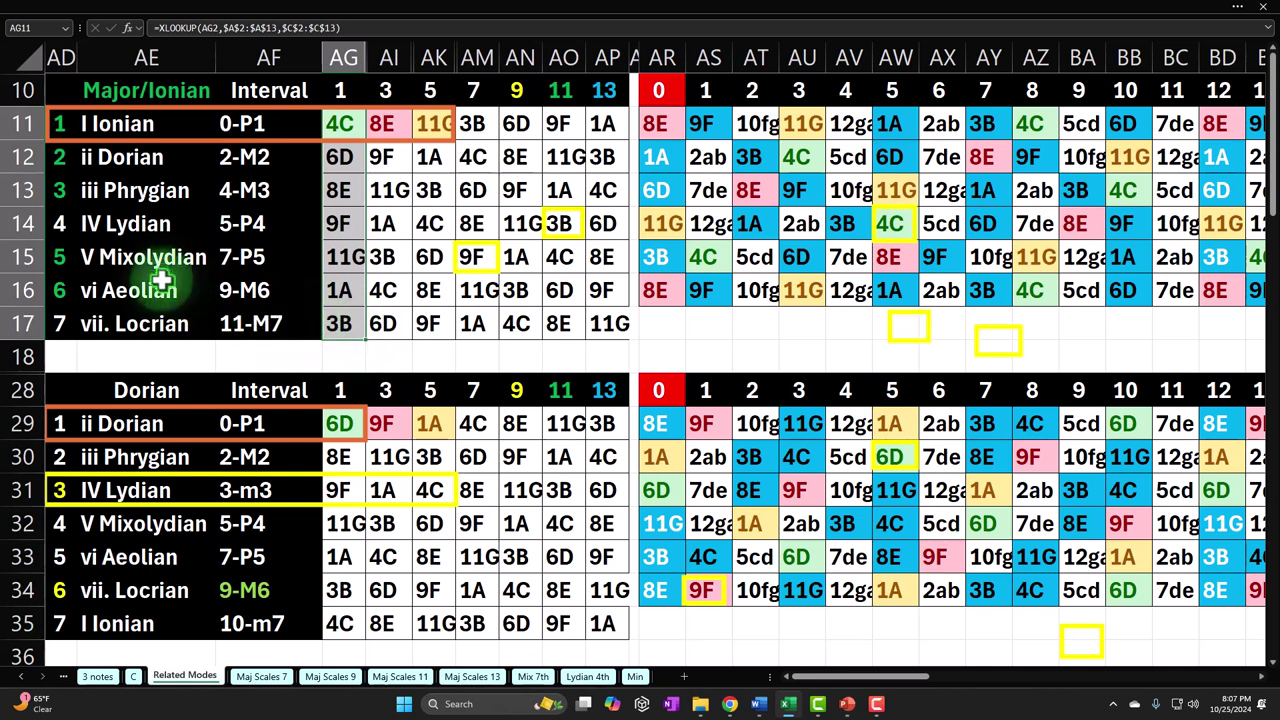
{"action": "left_click", "coordinate": [143, 188]}
{"action": "left_click_drag", "start_coordinate": [140, 130], "coordinate": [146, 318]}
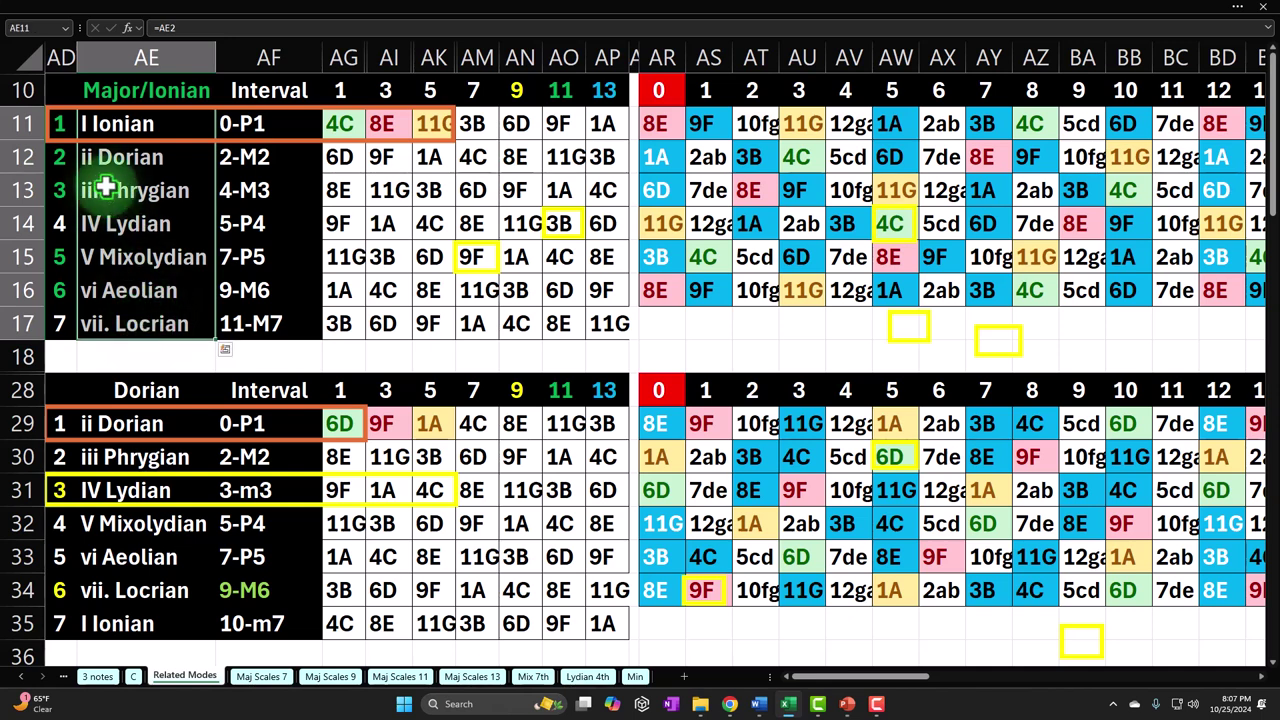
{"action": "left_click_drag", "start_coordinate": [61, 125], "coordinate": [63, 316]}
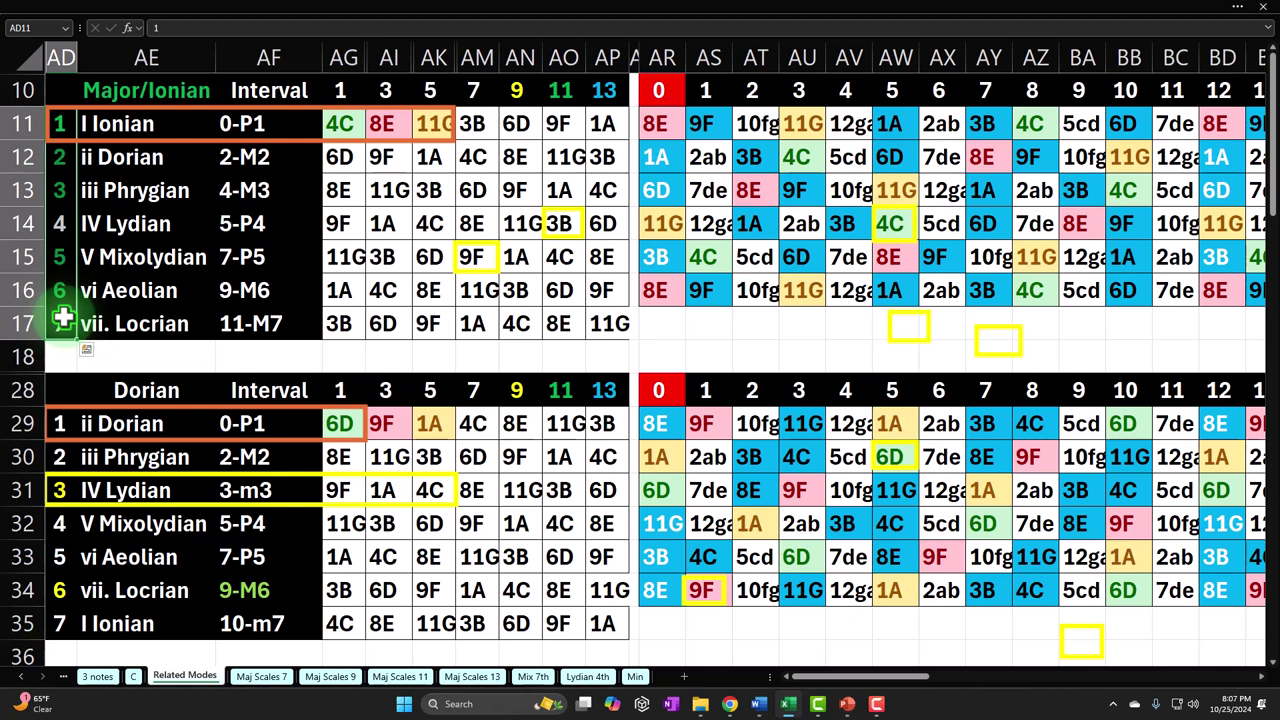
{"action": "left_click", "coordinate": [174, 128]}
{"action": "left_click_drag", "start_coordinate": [174, 128], "coordinate": [174, 313]}
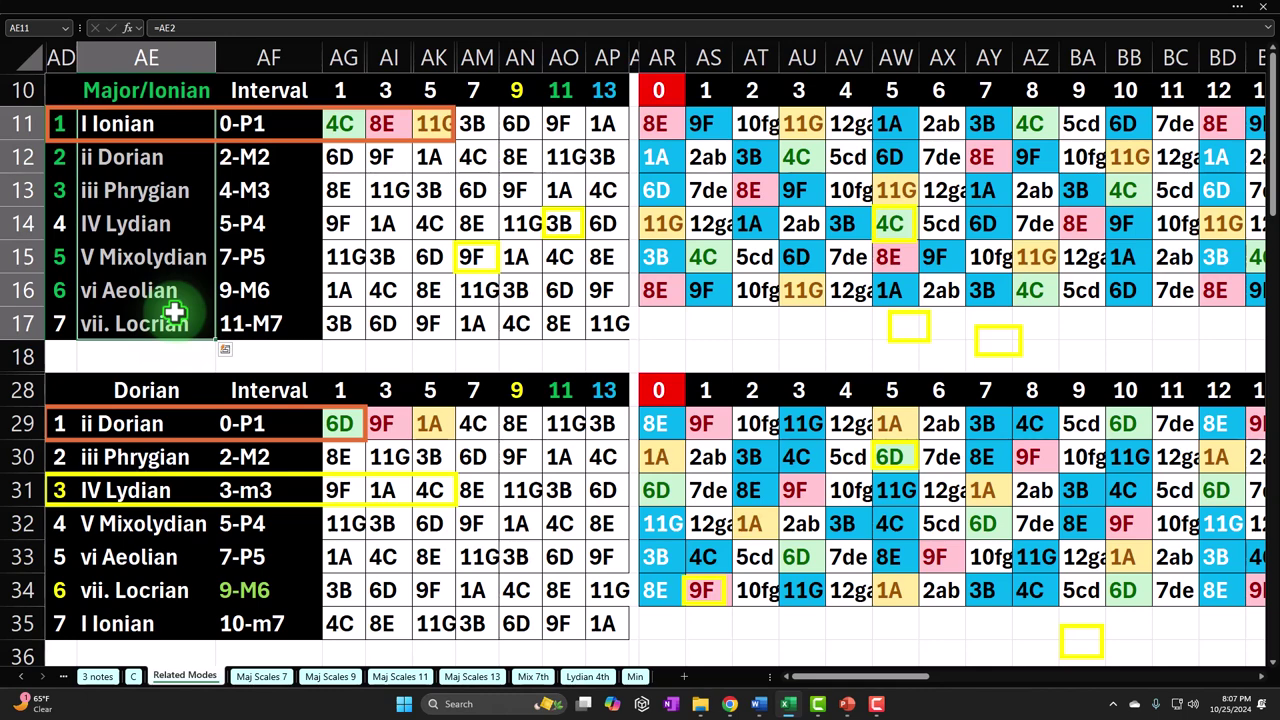
Compare the vi Aeolian entry in the Dorian table with the Major/Ionian table's vi Aeolian, ii Dorian and iii Phrygian entries.
{"action": "scroll", "coordinate": [174, 313], "scroll_direction": "down", "scroll_amount": 3}
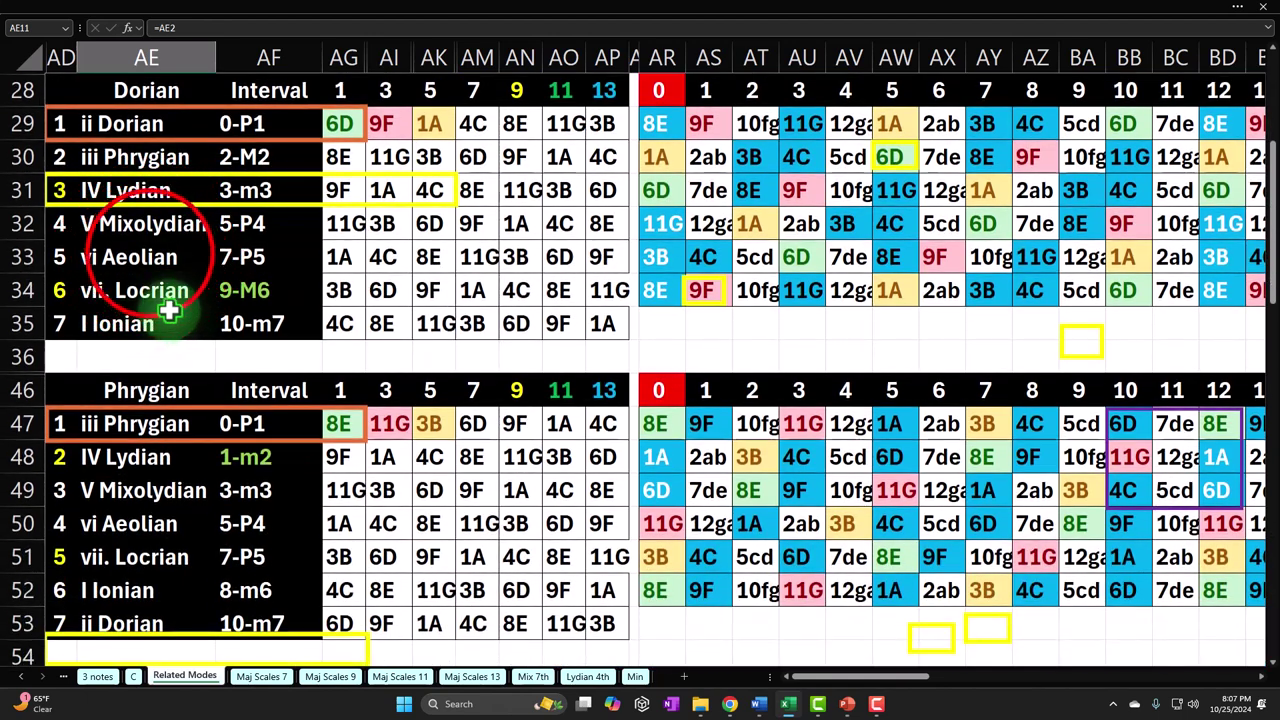
{"action": "left_click", "coordinate": [148, 256]}
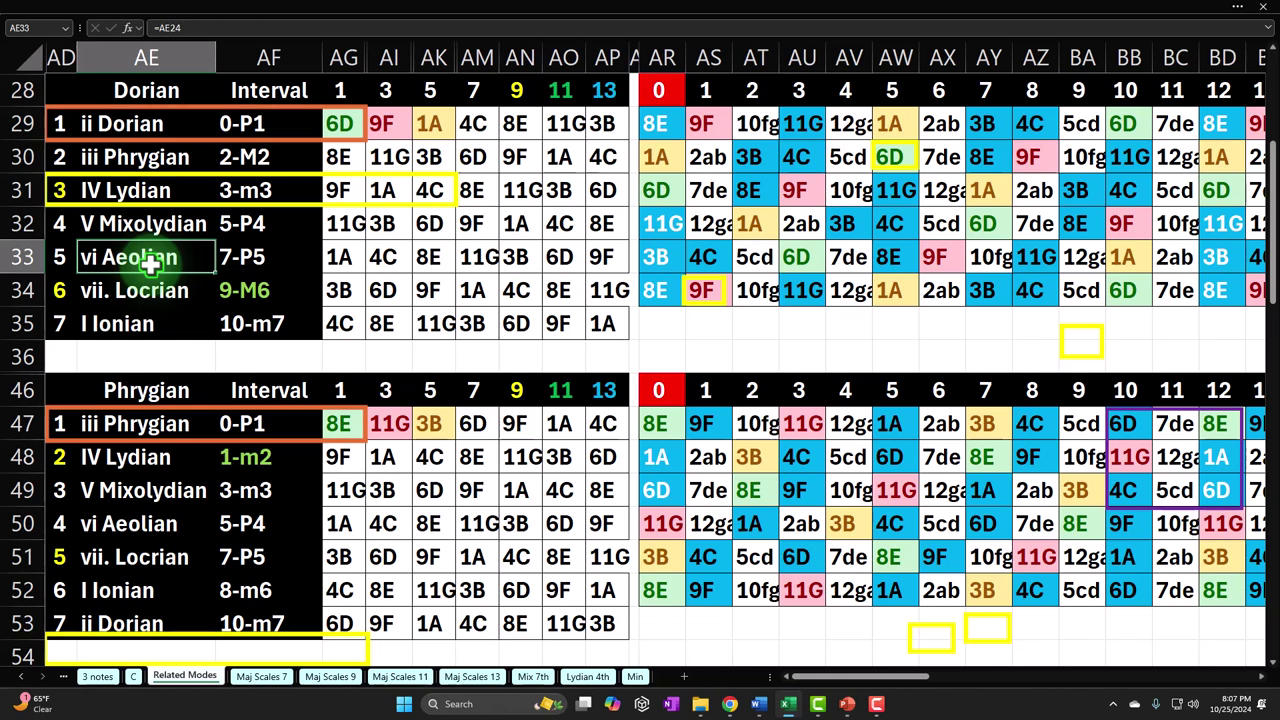
{"action": "scroll", "coordinate": [150, 262], "scroll_direction": "up", "scroll_amount": 3}
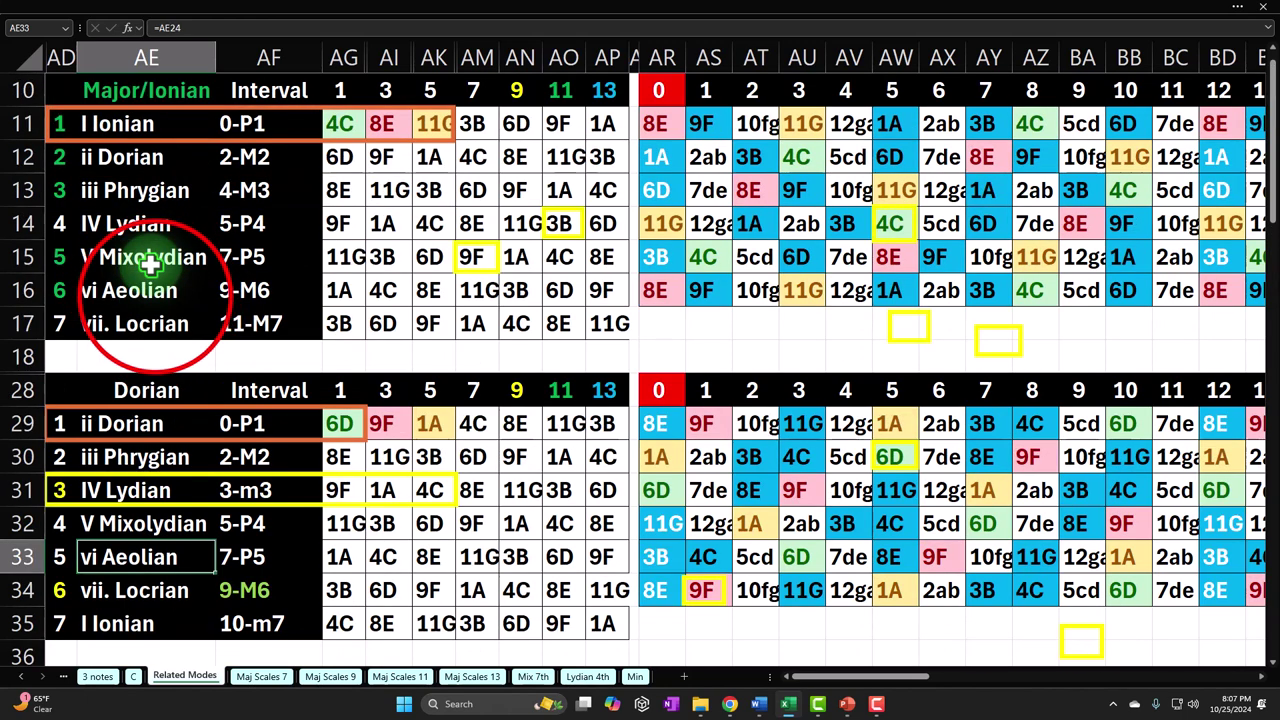
{"action": "left_click", "coordinate": [155, 289]}
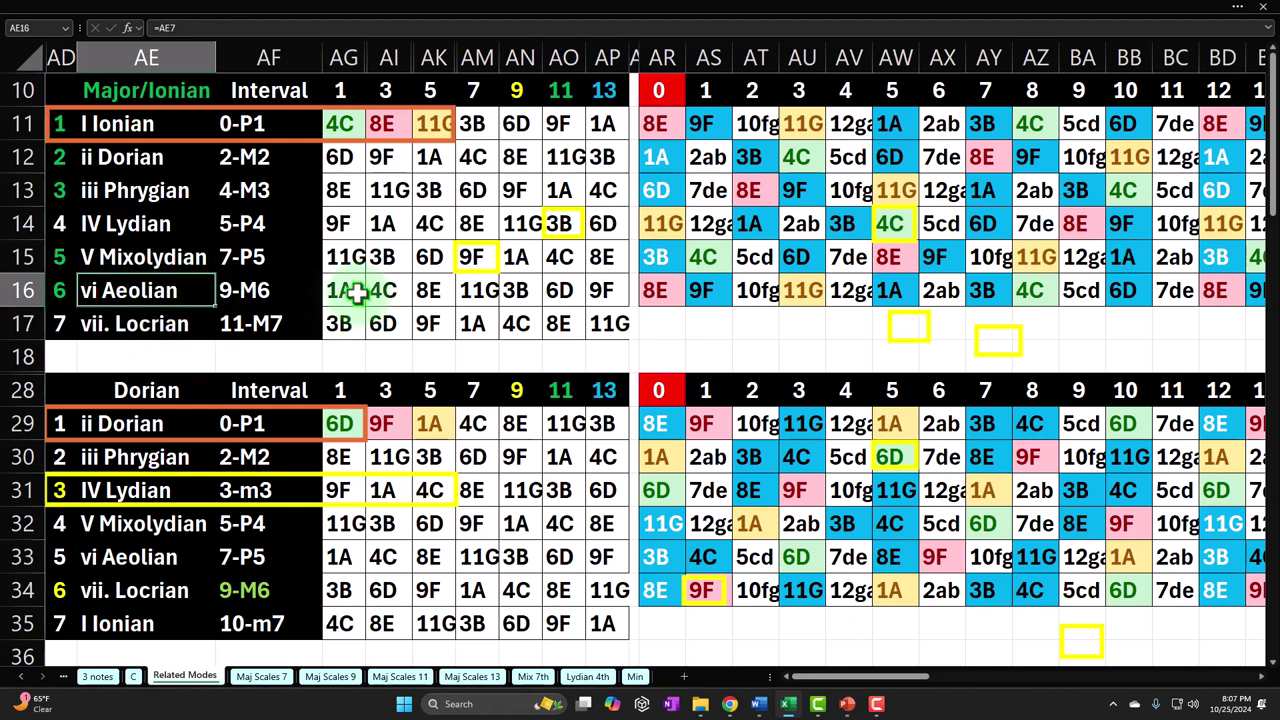
{"action": "left_click_drag", "start_coordinate": [166, 162], "coordinate": [158, 199]}
{"action": "left_click", "coordinate": [152, 288]}
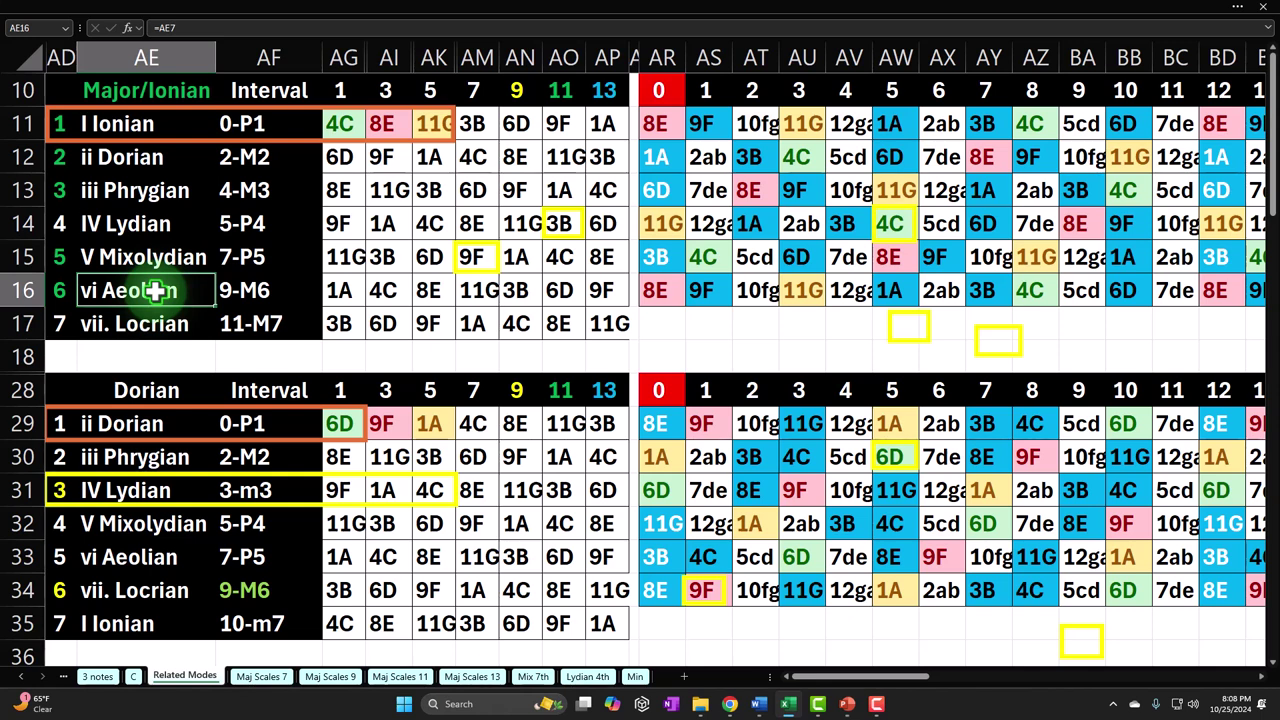
Highlight degree 5 and the mode names AE29:AE35 in the Dorian table, plus the Major/Ionian mode names AE11:AE17.
{"action": "scroll", "coordinate": [152, 290], "scroll_direction": "down", "scroll_amount": 4}
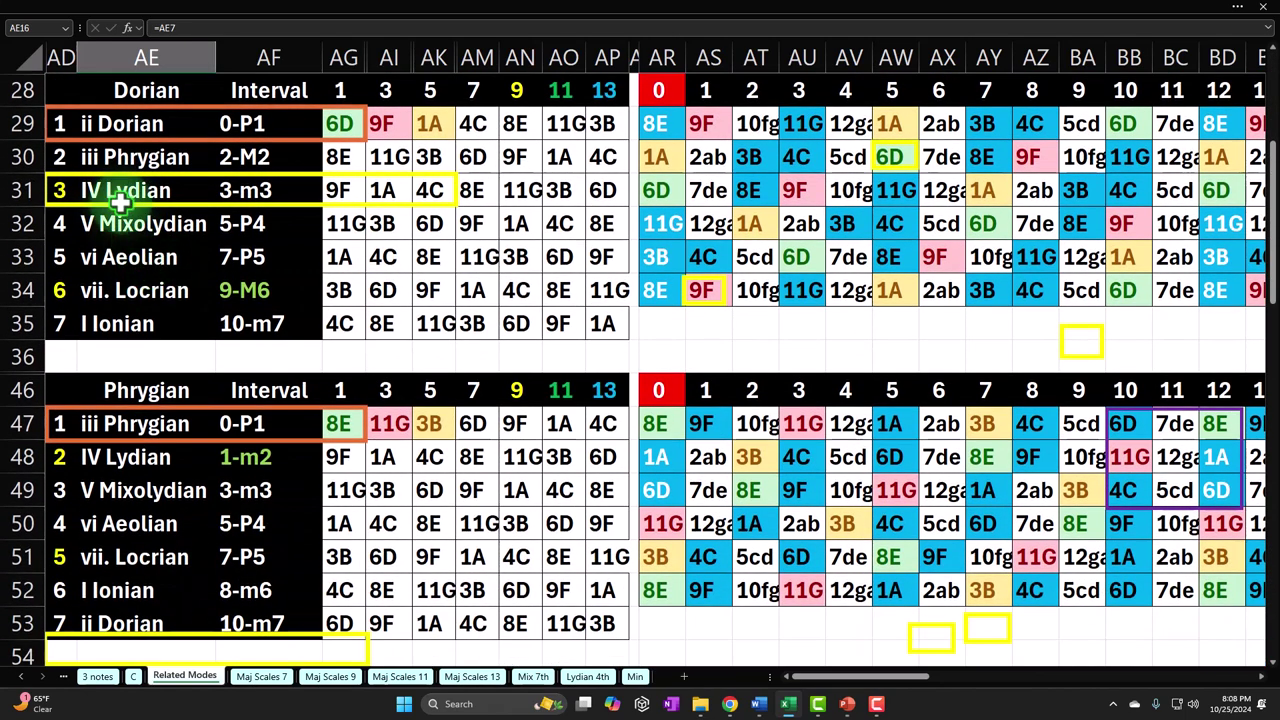
{"action": "left_click", "coordinate": [59, 261]}
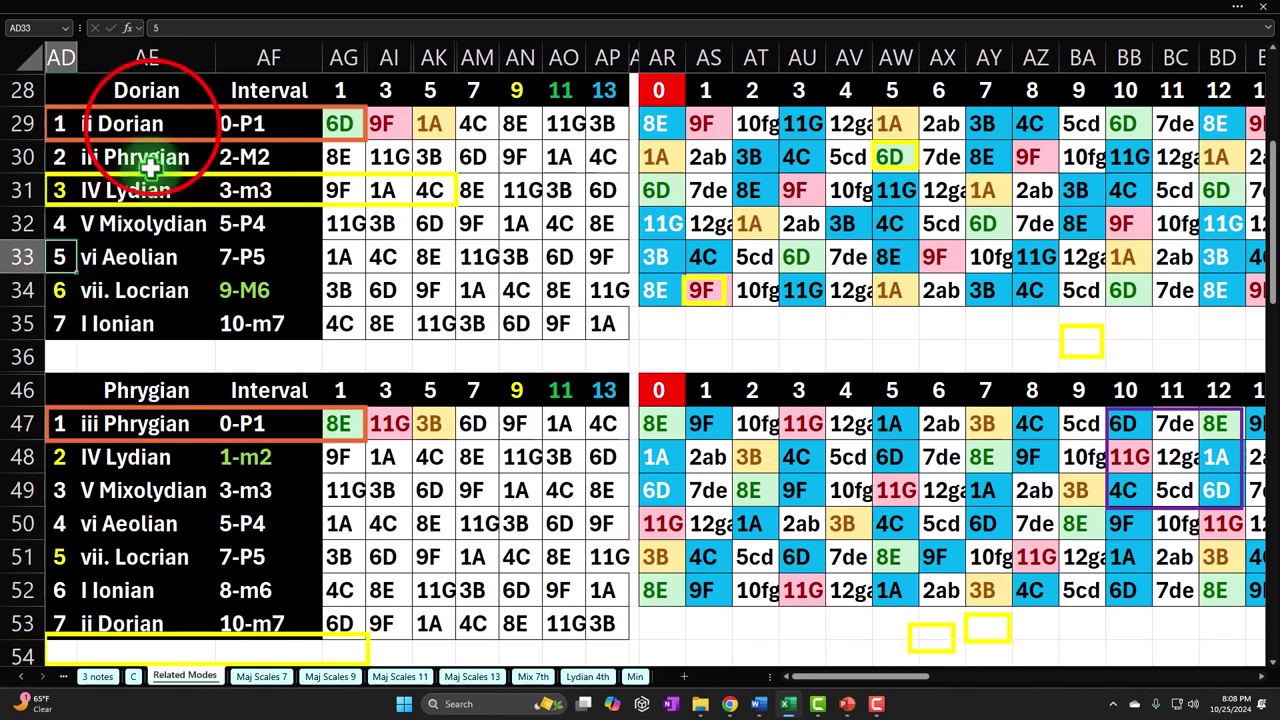
{"action": "left_click_drag", "start_coordinate": [143, 123], "coordinate": [118, 320]}
{"action": "scroll", "coordinate": [118, 303], "scroll_direction": "up", "scroll_amount": 4}
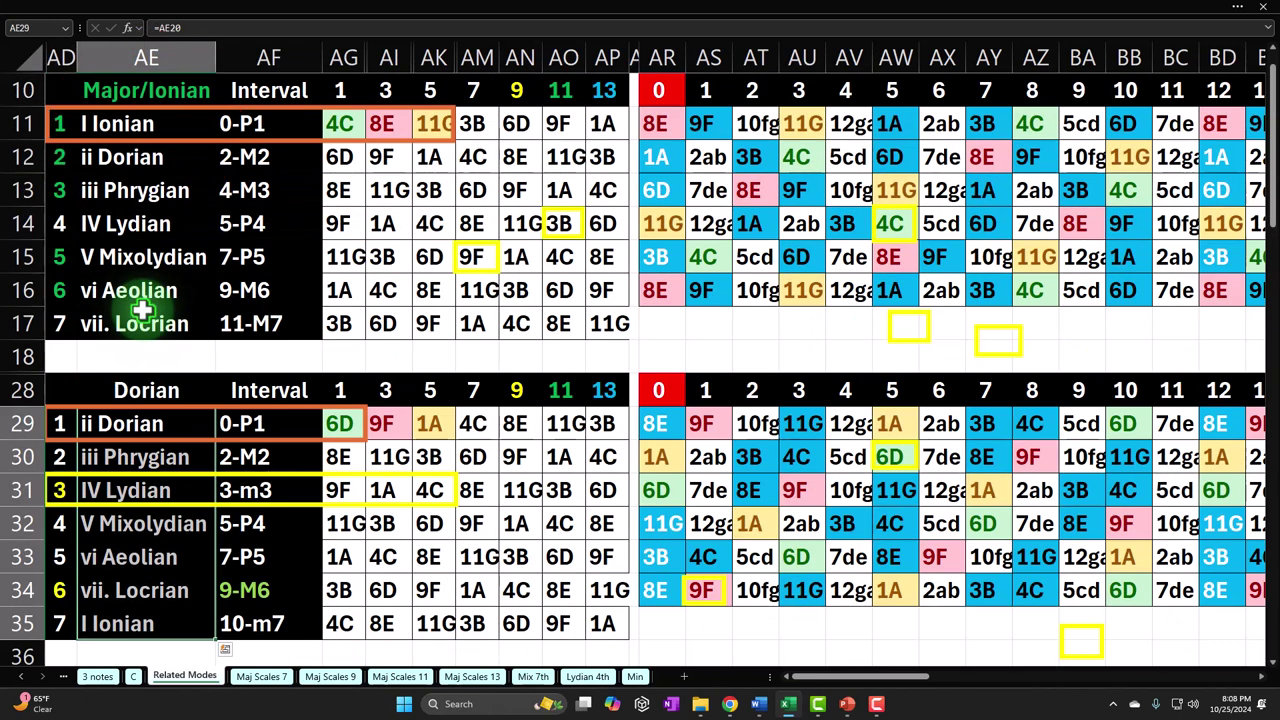
{"action": "left_click_drag", "start_coordinate": [146, 123], "coordinate": [146, 323]}
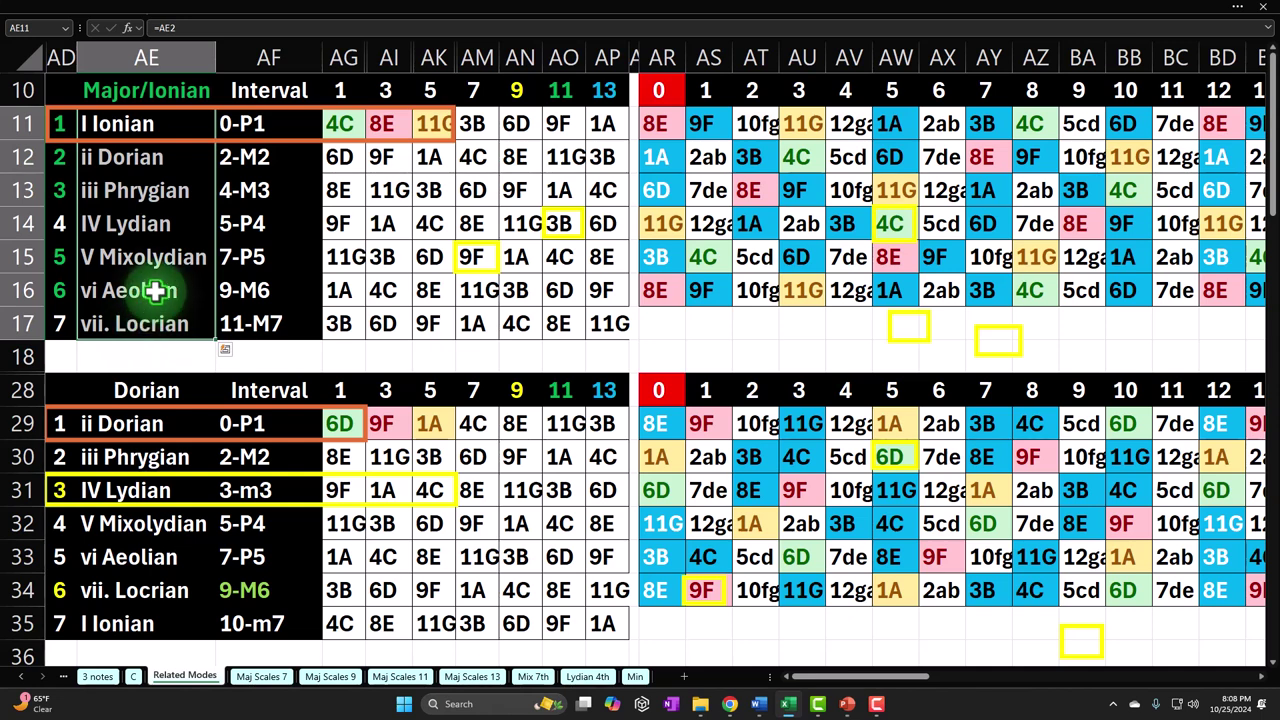
In the Major/Ionian table, highlight the I and IV modes, the ii, iii and vi modes together, and vi Aeolian alone.
{"action": "left_click", "coordinate": [166, 124]}
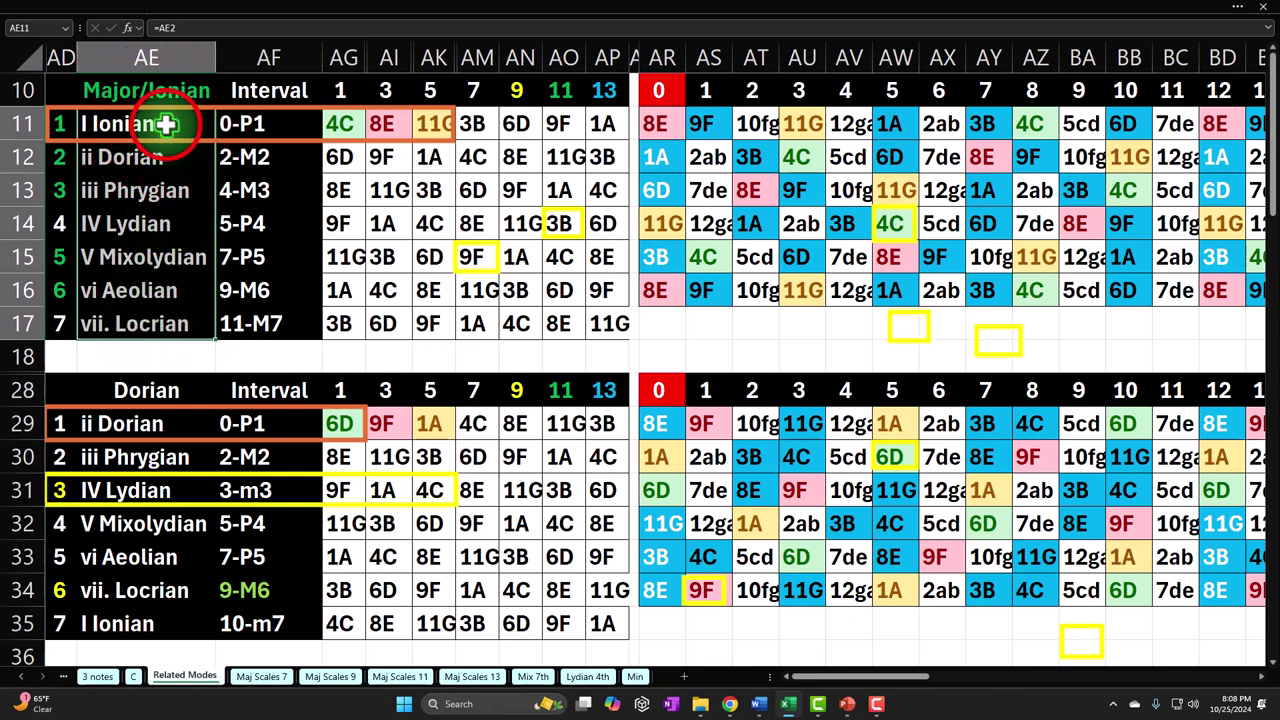
{"action": "left_click", "coordinate": [151, 224]}
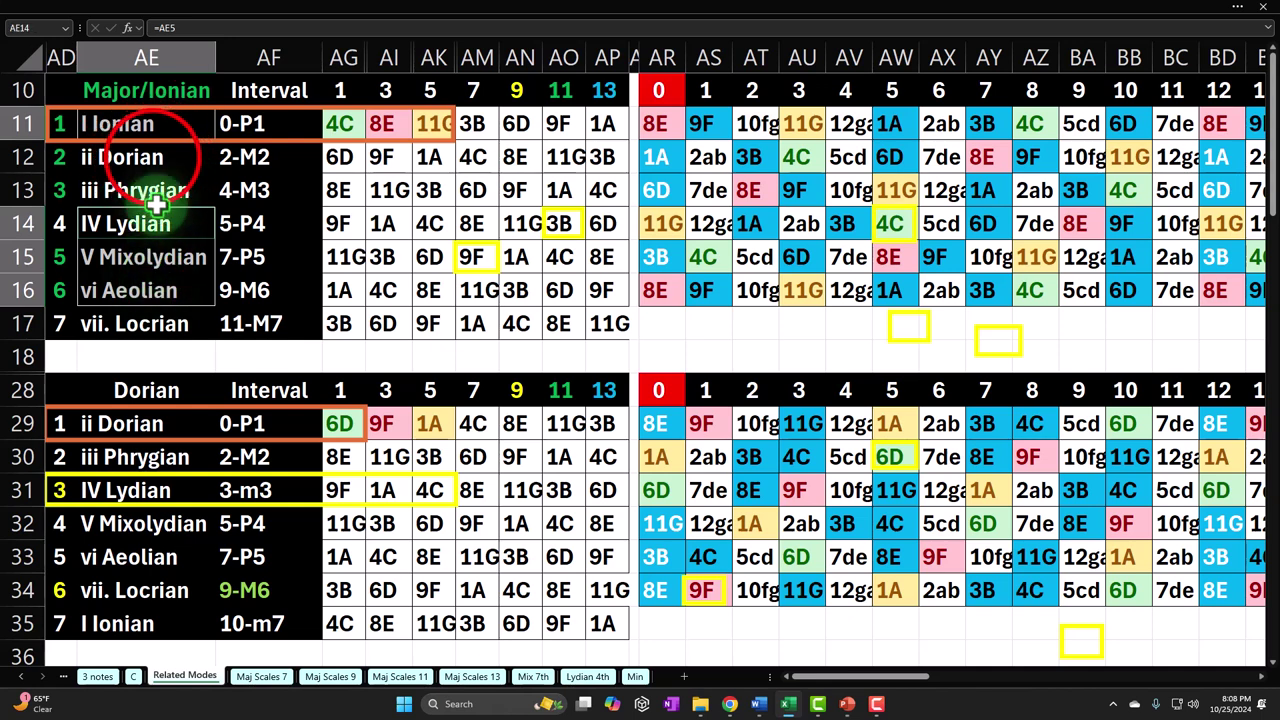
{"action": "left_click_drag", "start_coordinate": [160, 157], "coordinate": [157, 195]}
{"action": "left_click", "coordinate": [152, 296]}
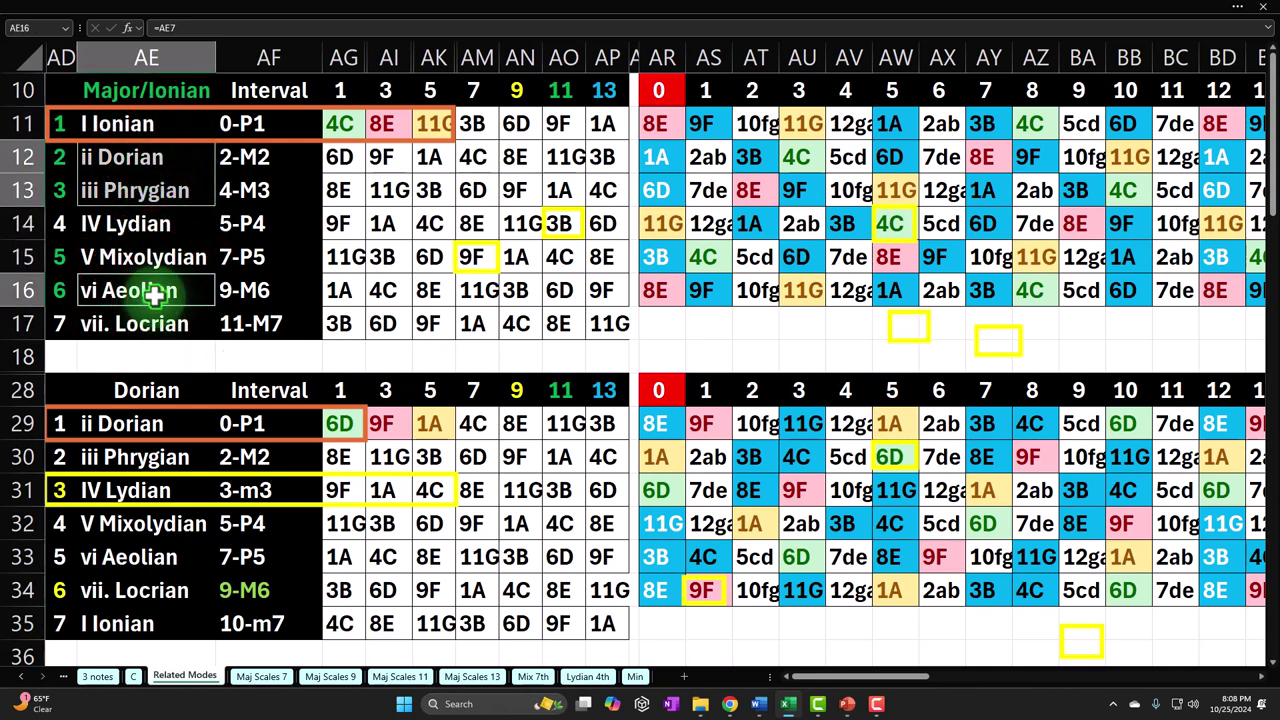
{"action": "left_click", "coordinate": [152, 296]}
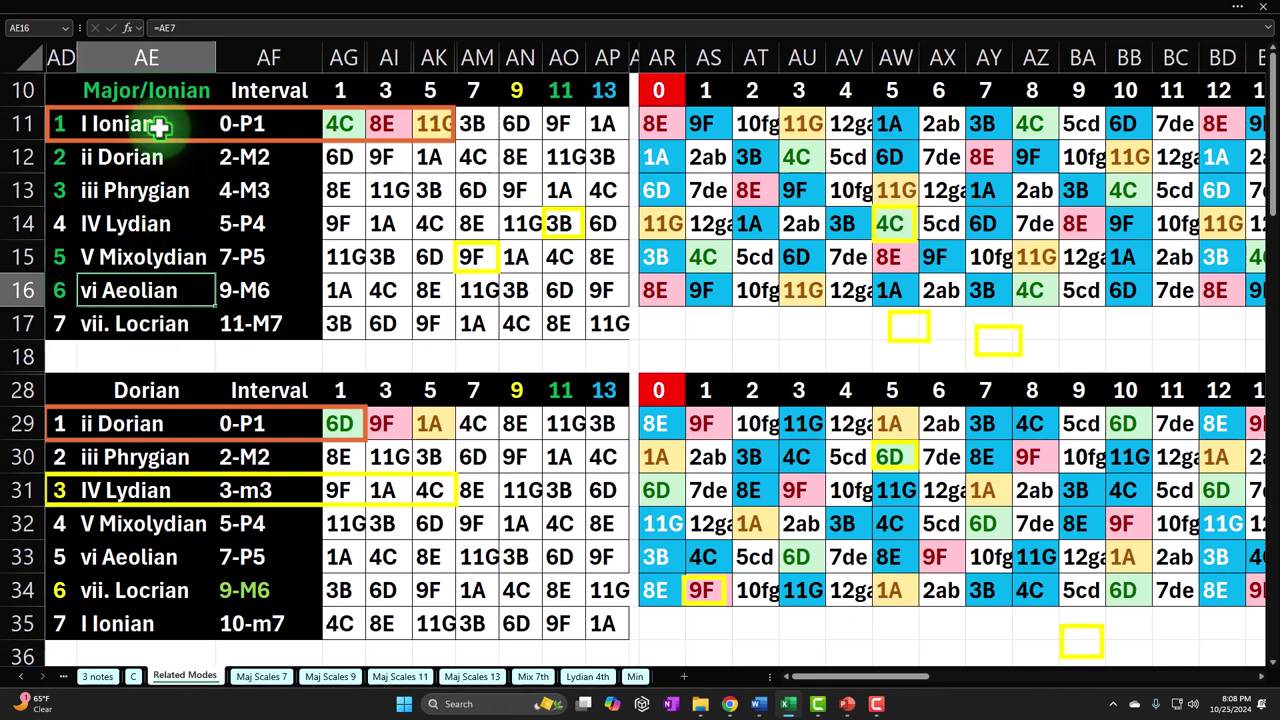
Highlight the Major/Ionian degree numbers AD11:AD17 and compare vi Aeolian's position there with its position in the Dorian table.
{"action": "left_click_drag", "start_coordinate": [57, 124], "coordinate": [55, 320]}
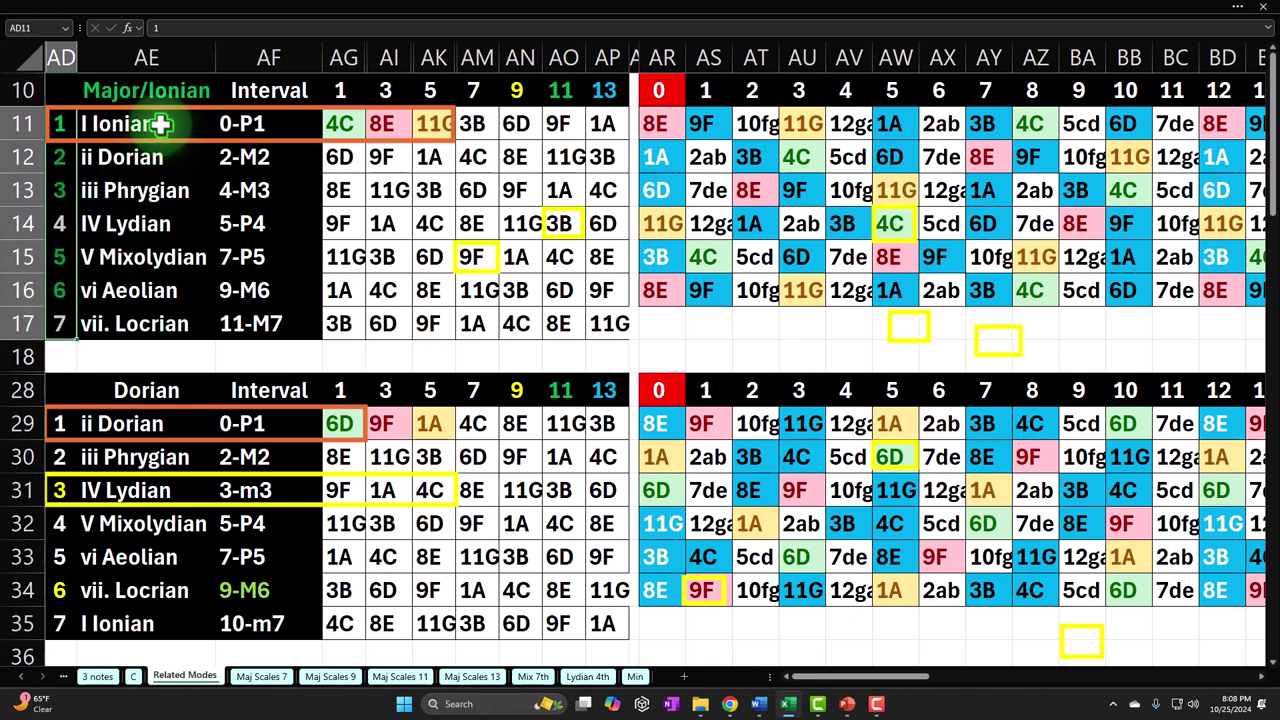
{"action": "left_click", "coordinate": [135, 290]}
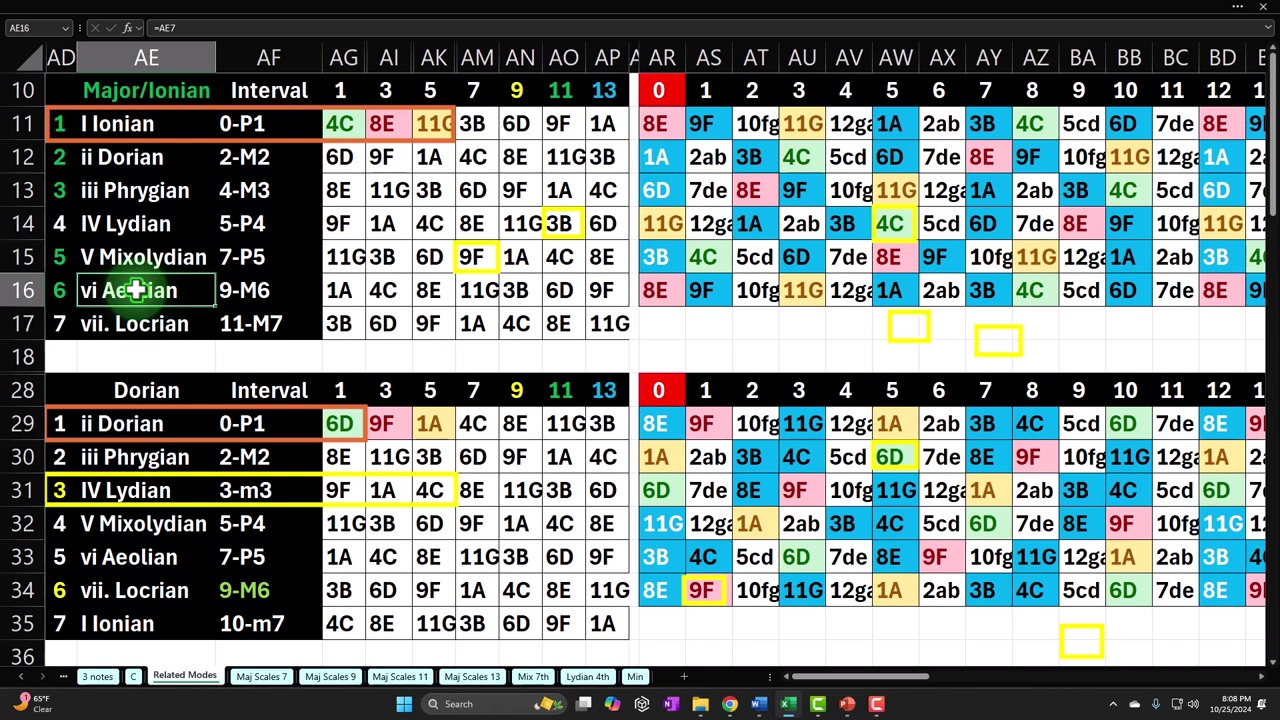
{"action": "scroll", "coordinate": [135, 290], "scroll_direction": "down", "scroll_amount": 5}
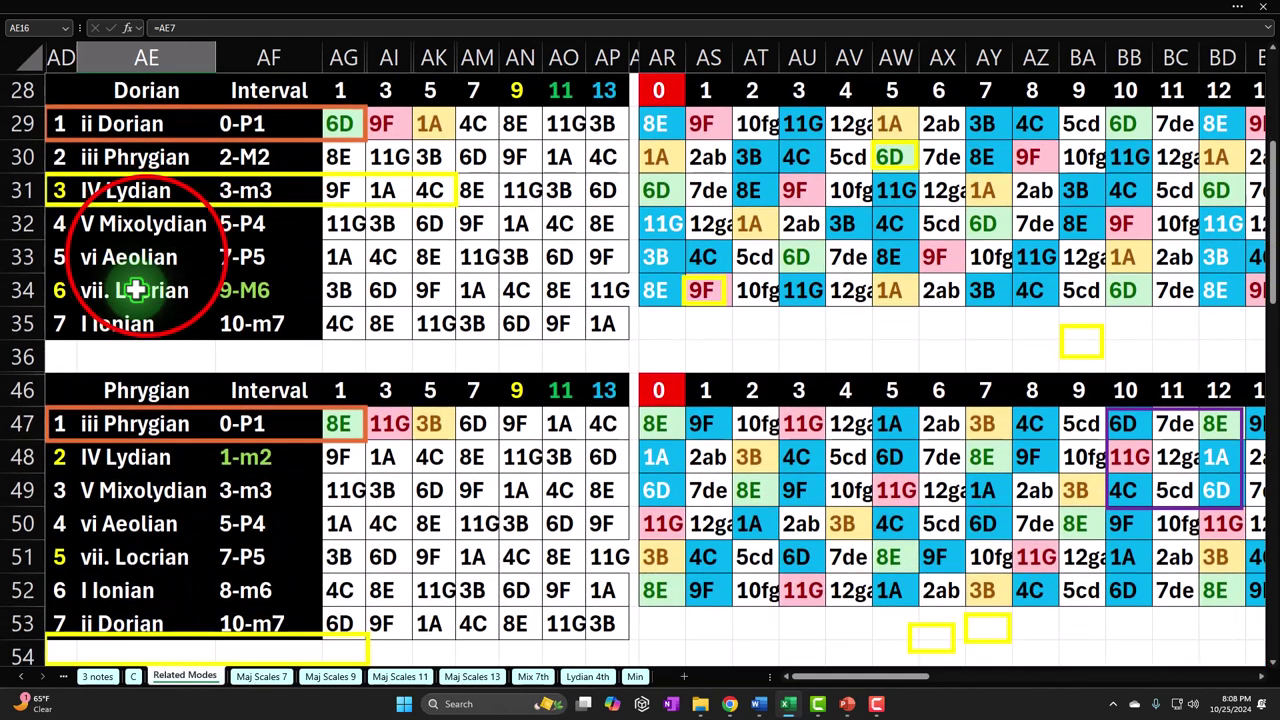
{"action": "left_click", "coordinate": [145, 262]}
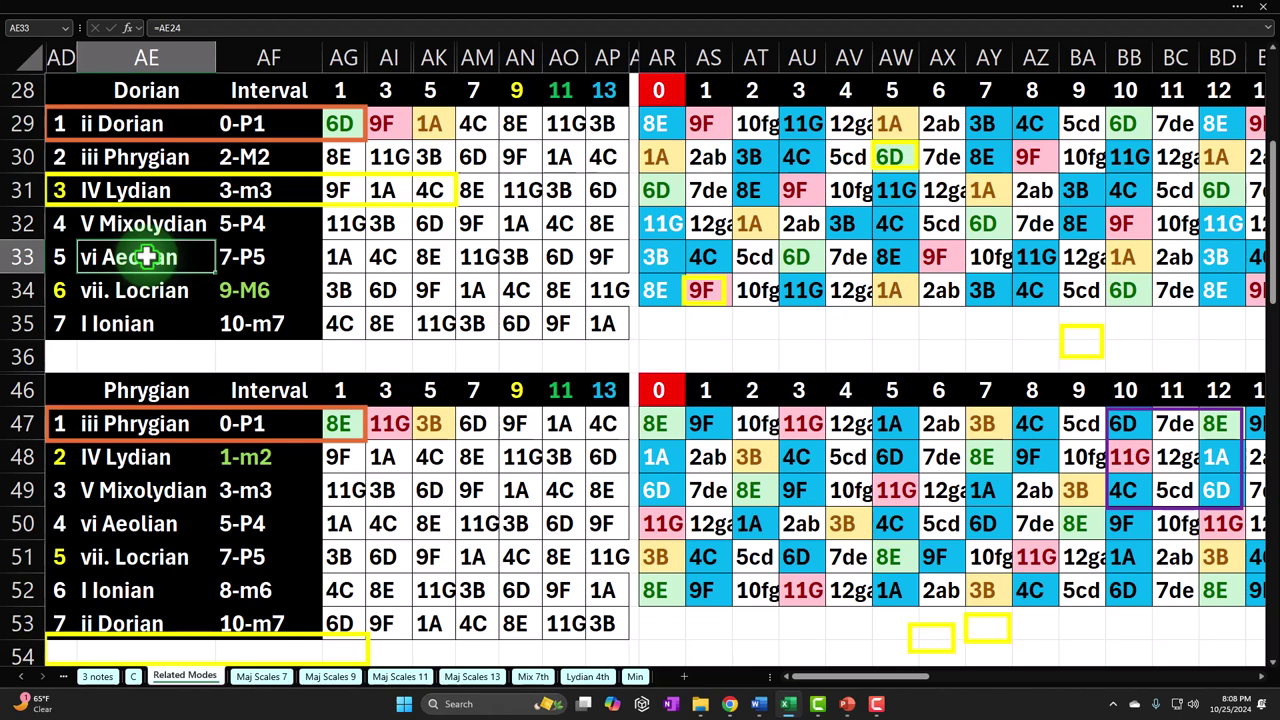
{"action": "scroll", "coordinate": [145, 240], "scroll_direction": "up", "scroll_amount": 5}
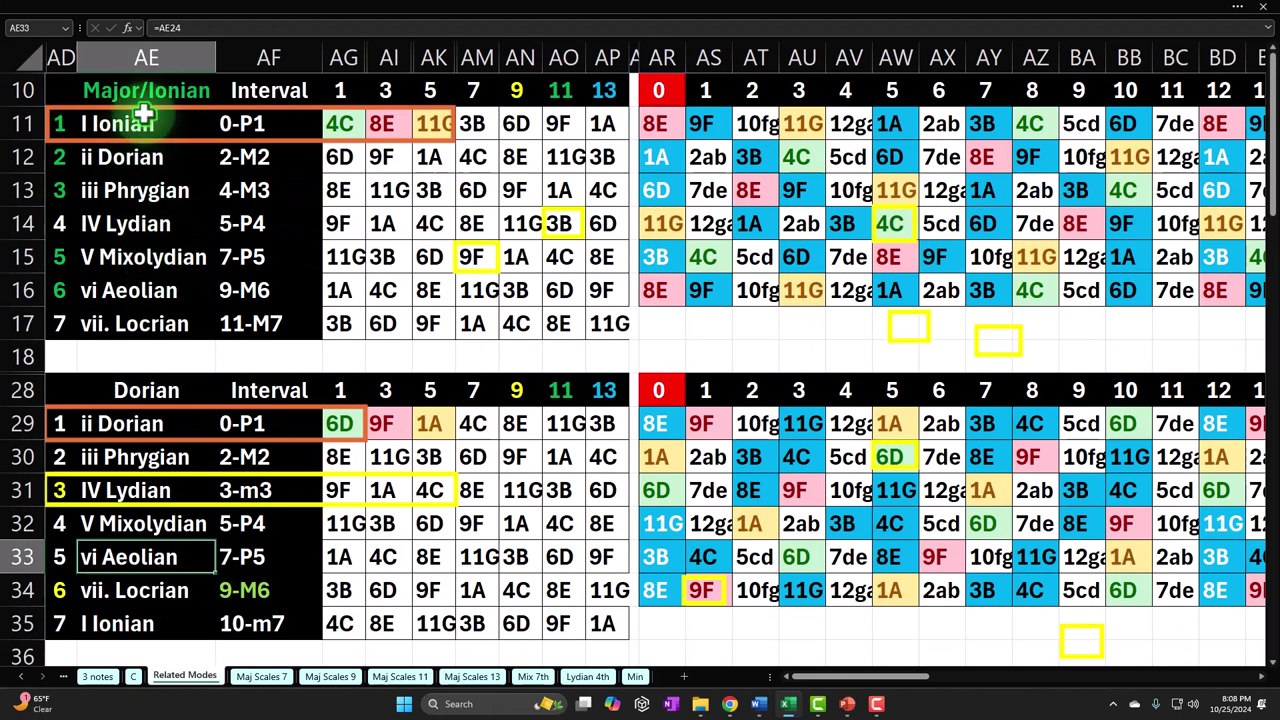
{"action": "left_click", "coordinate": [171, 287]}
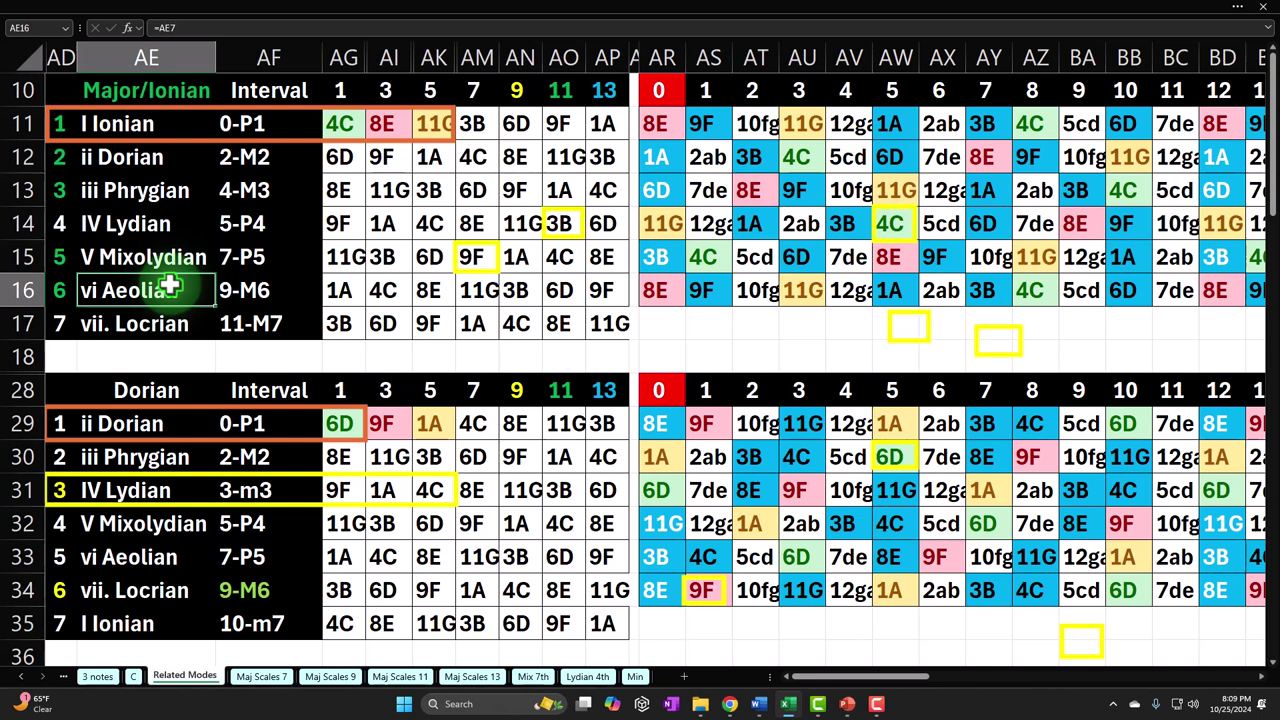
In the Major/Ionian table, highlight the vi Aeolian notes AG16:AP16, plus the 1-3-5 and 7-9-11-13 chord headings.
{"action": "left_click_drag", "start_coordinate": [340, 289], "coordinate": [612, 289]}
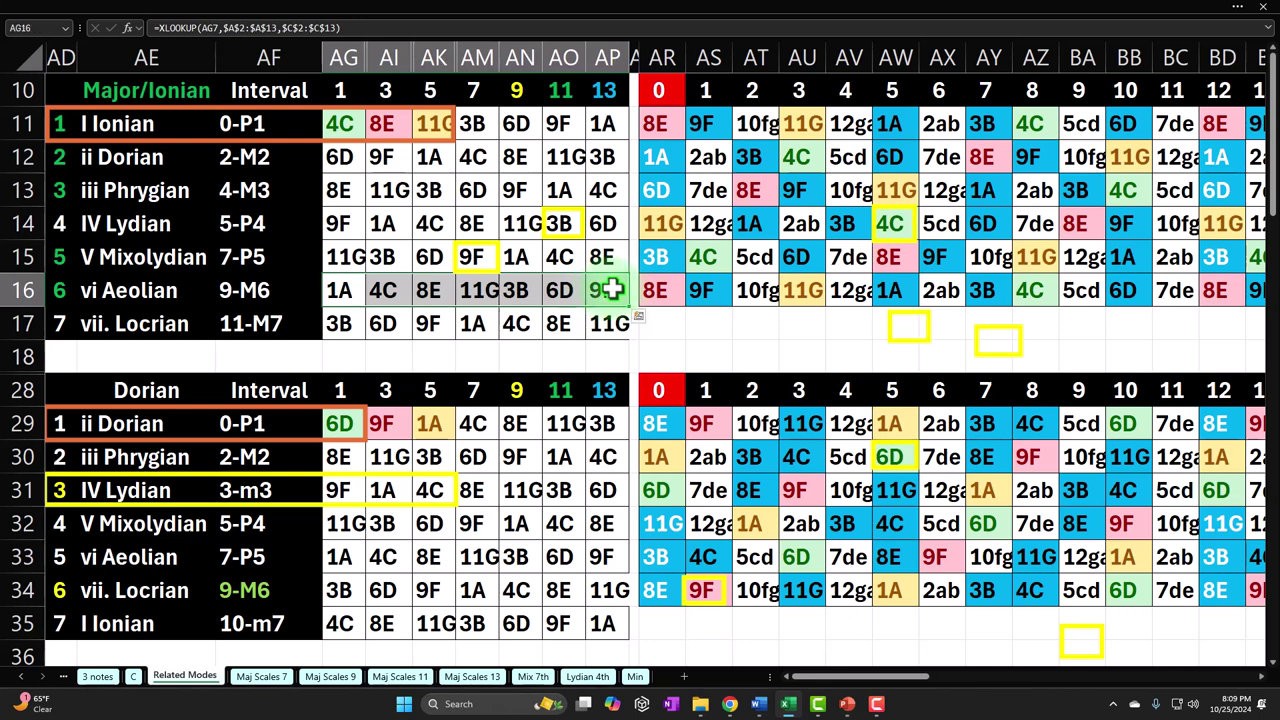
{"action": "left_click_drag", "start_coordinate": [473, 91], "coordinate": [608, 95]}
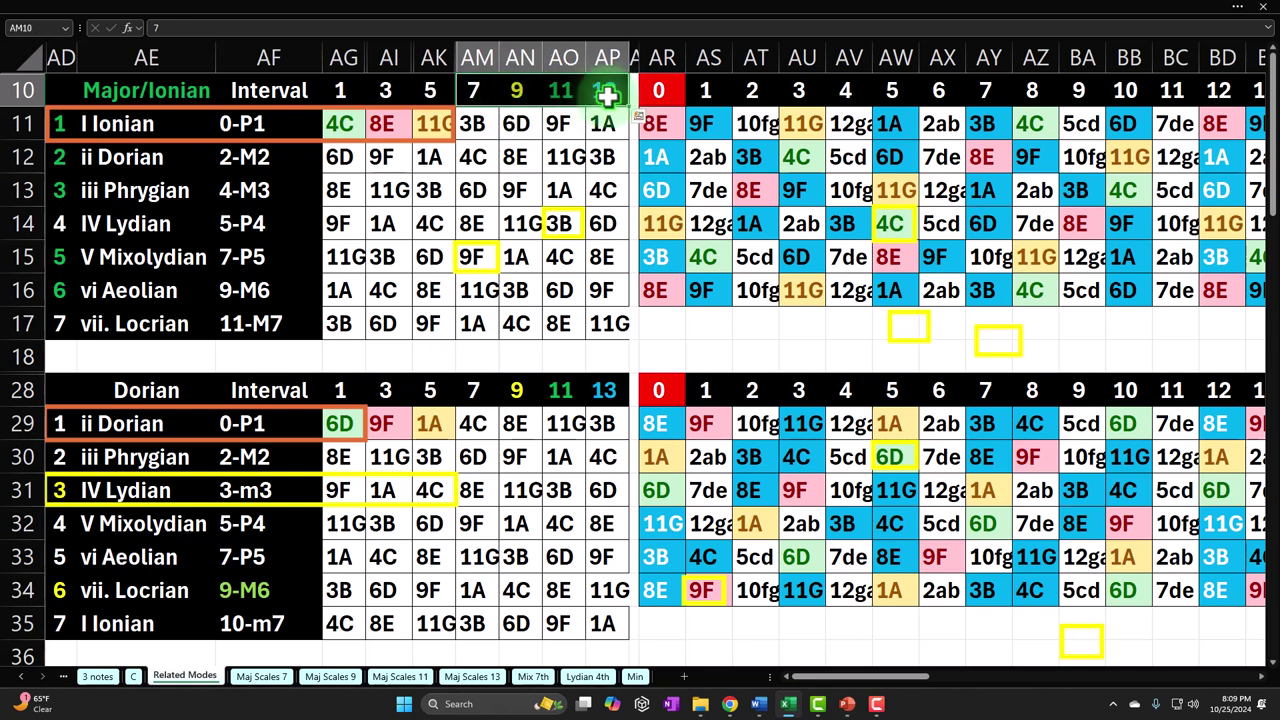
{"action": "left_click", "coordinate": [343, 91]}
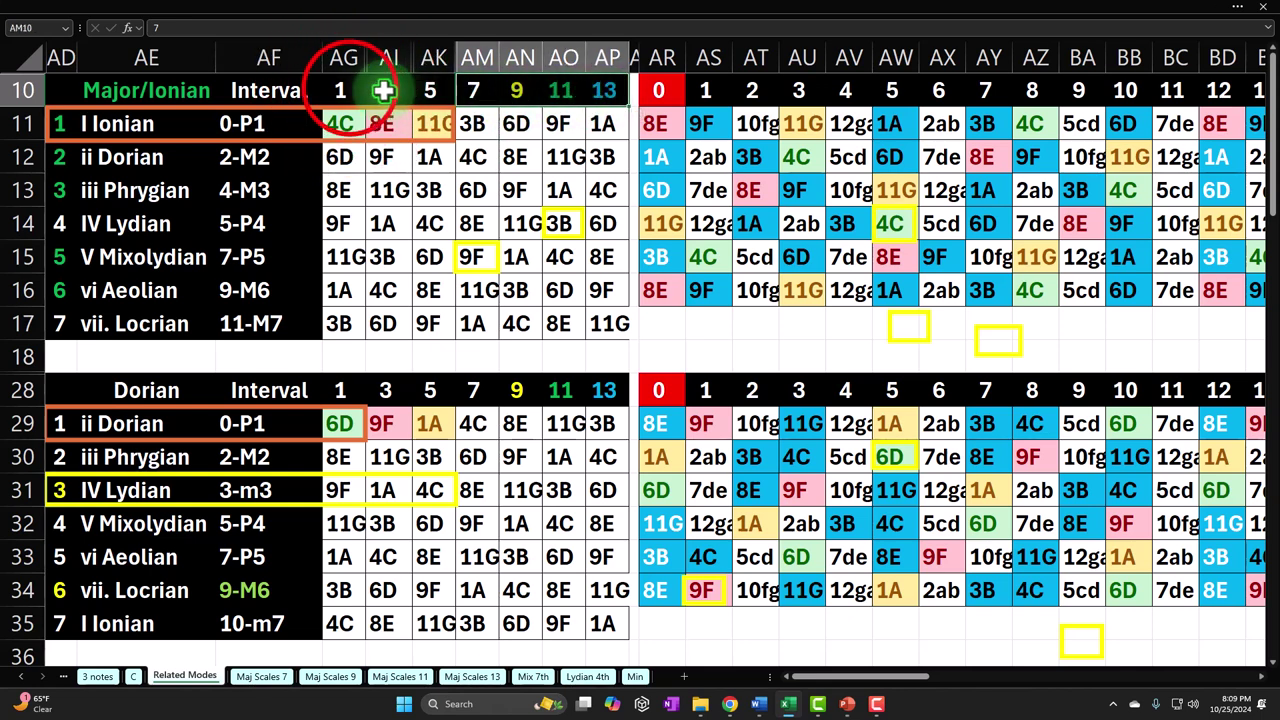
{"action": "left_click", "coordinate": [468, 88]}
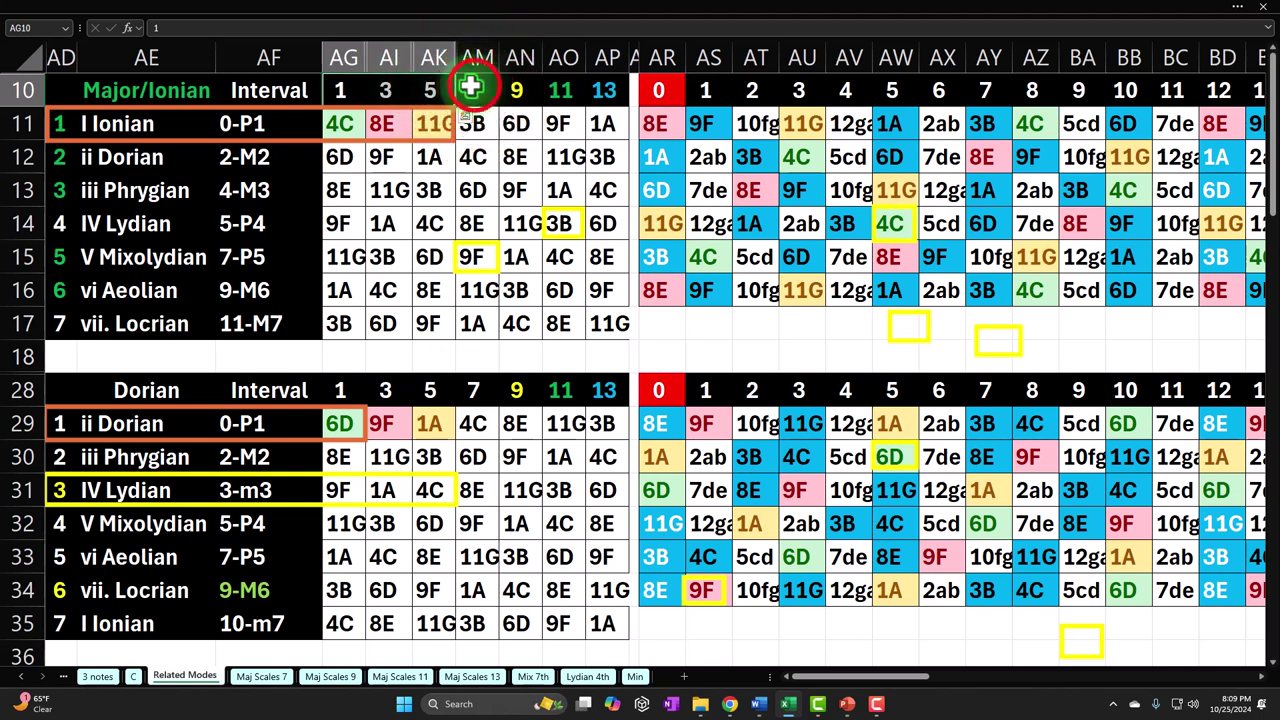
{"action": "left_click_drag", "start_coordinate": [508, 88], "coordinate": [590, 88]}
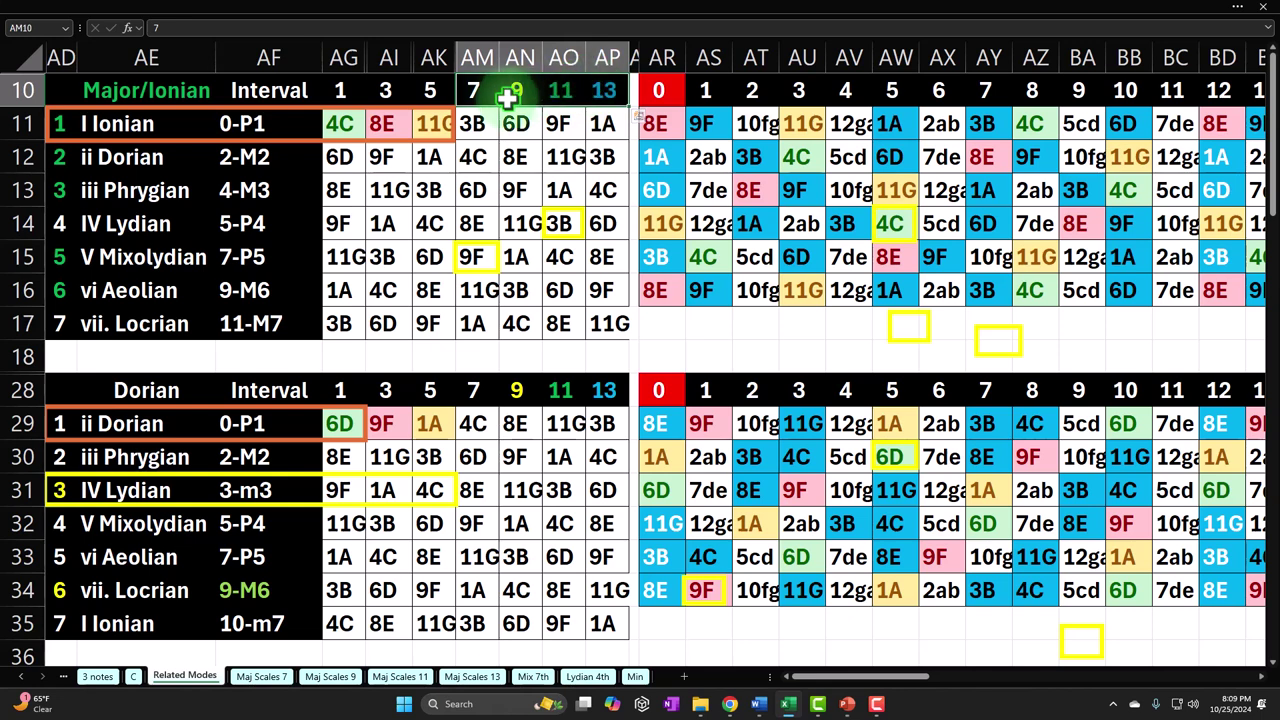
Compare the I Ionian notes AG11:AP11 with the IV Lydian and V Mixolydian rows under the 7, 9 and 11 headings.
{"action": "left_click", "coordinate": [110, 123]}
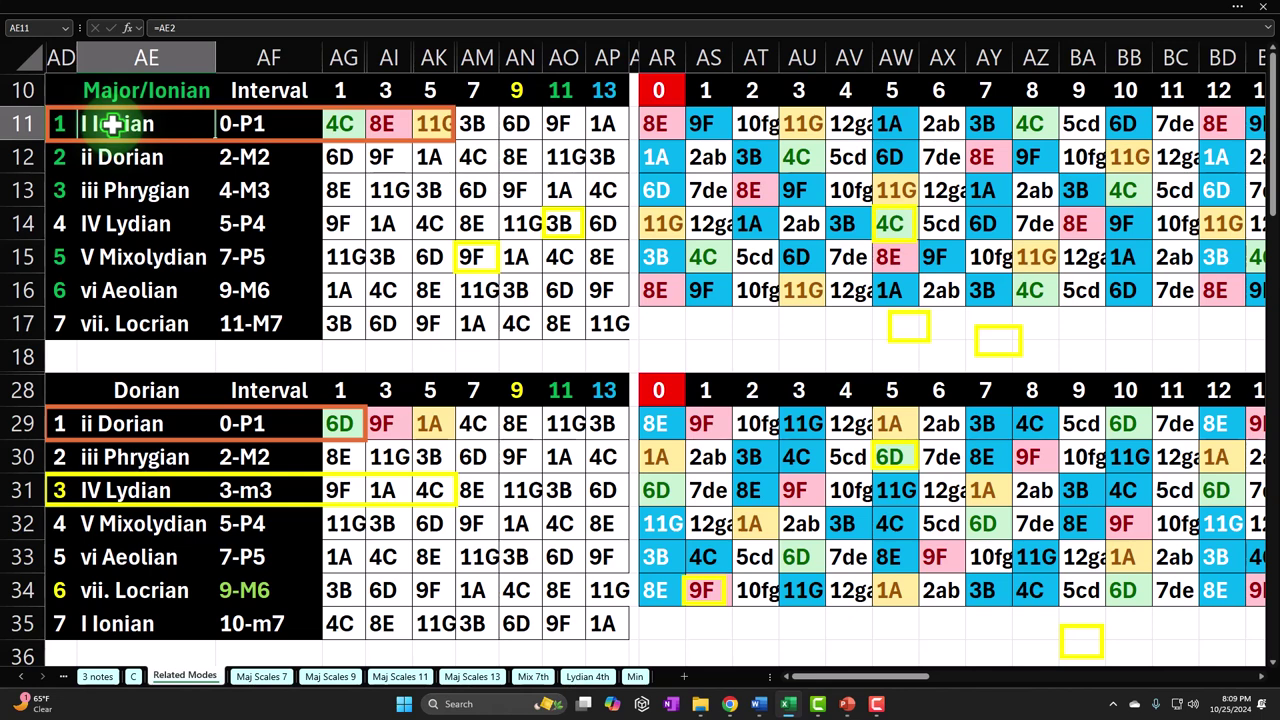
{"action": "left_click_drag", "start_coordinate": [145, 224], "coordinate": [145, 243]}
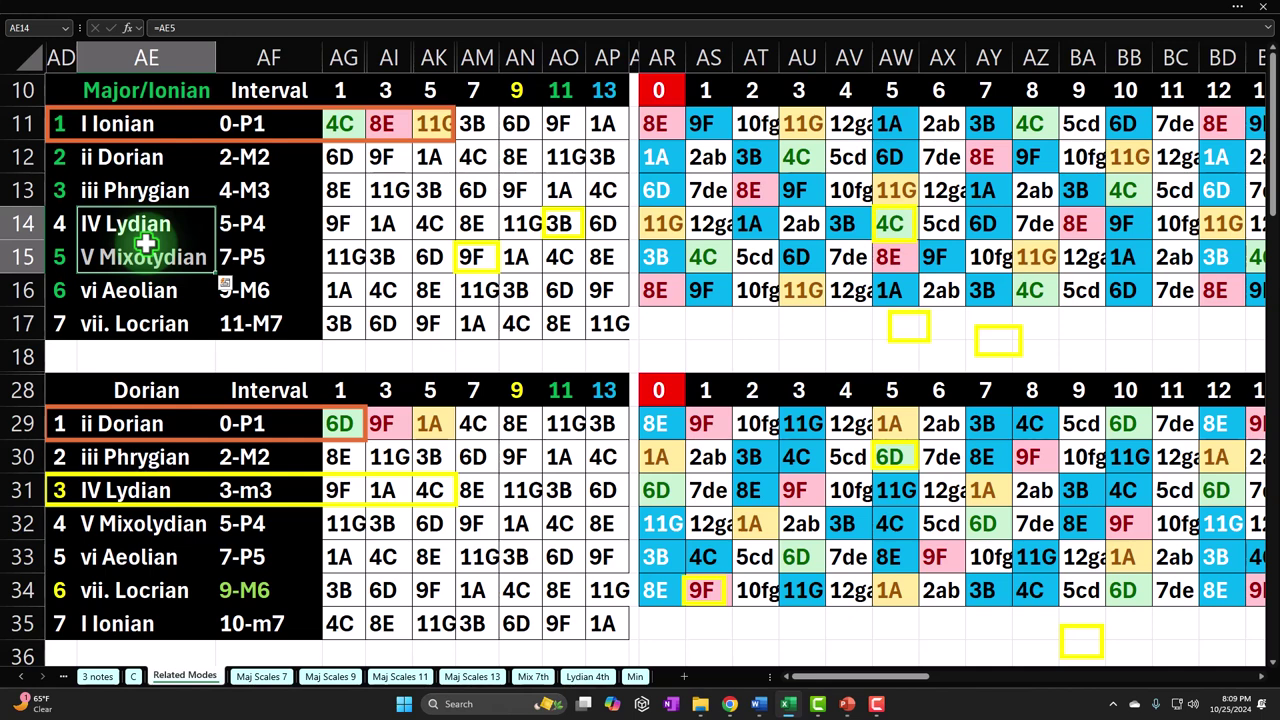
{"action": "left_click_drag", "start_coordinate": [340, 123], "coordinate": [598, 120]}
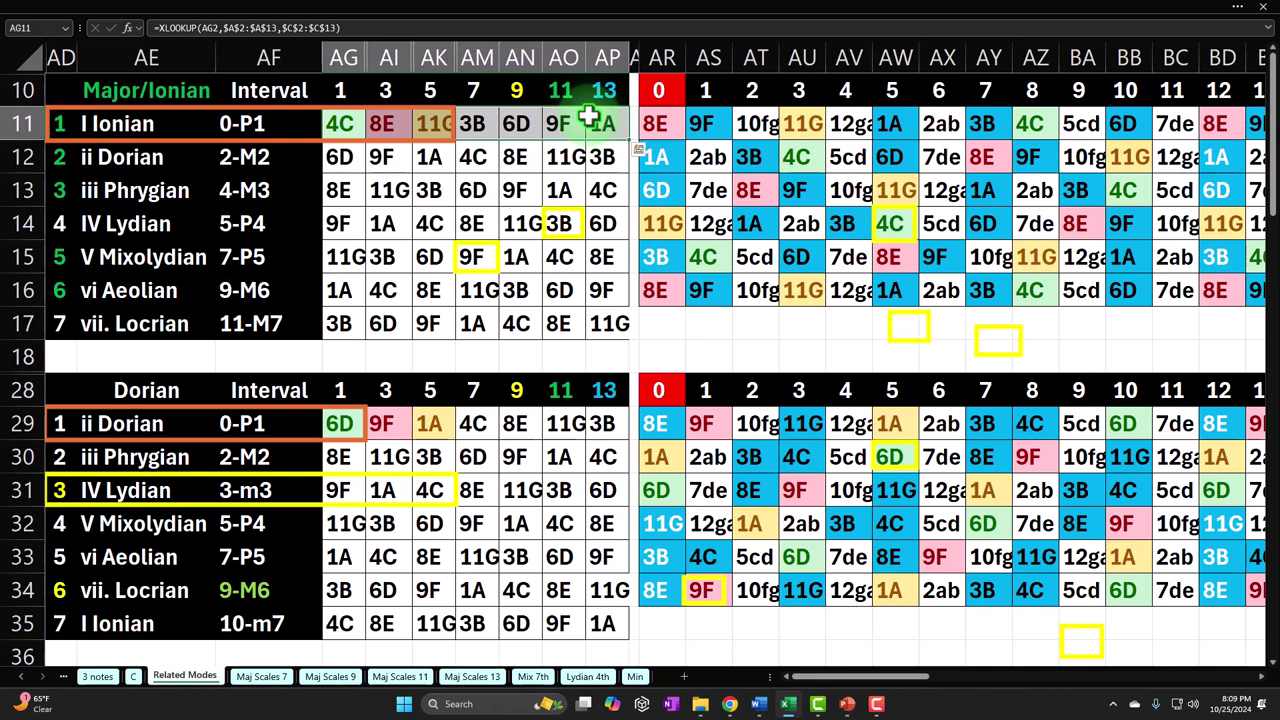
{"action": "left_click_drag", "start_coordinate": [120, 223], "coordinate": [578, 250]}
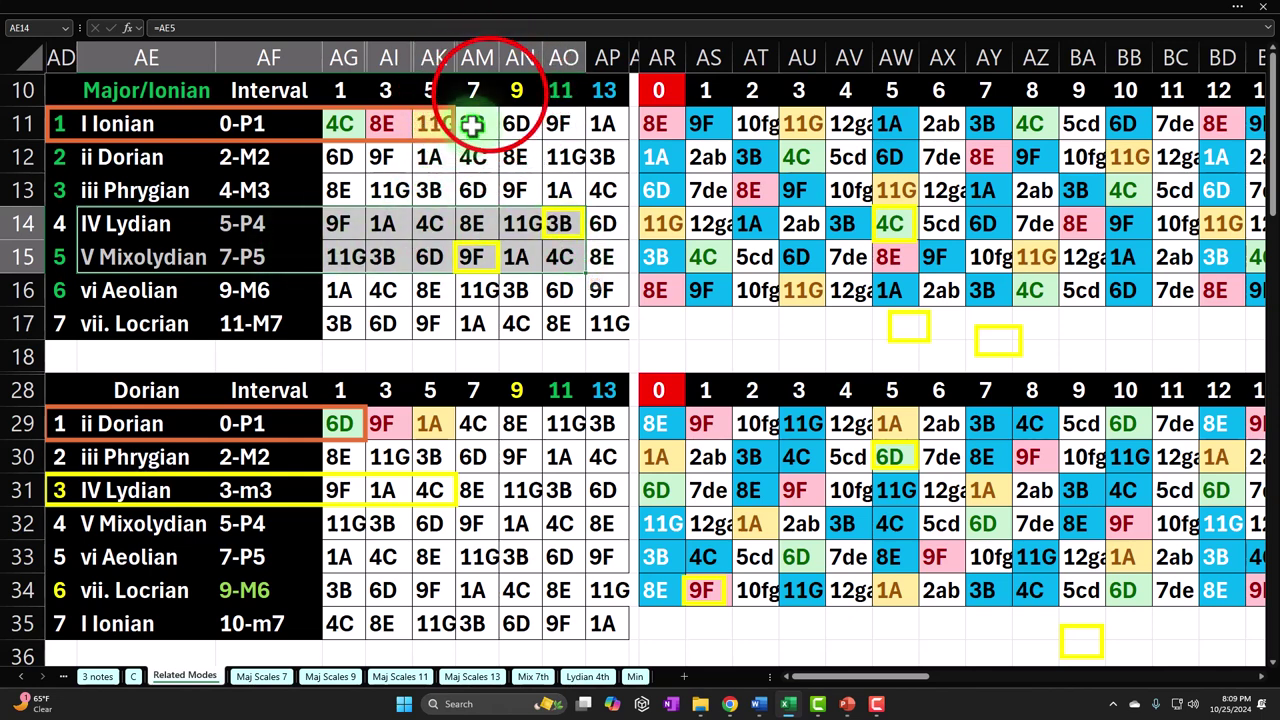
{"action": "left_click_drag", "start_coordinate": [473, 90], "coordinate": [567, 92]}
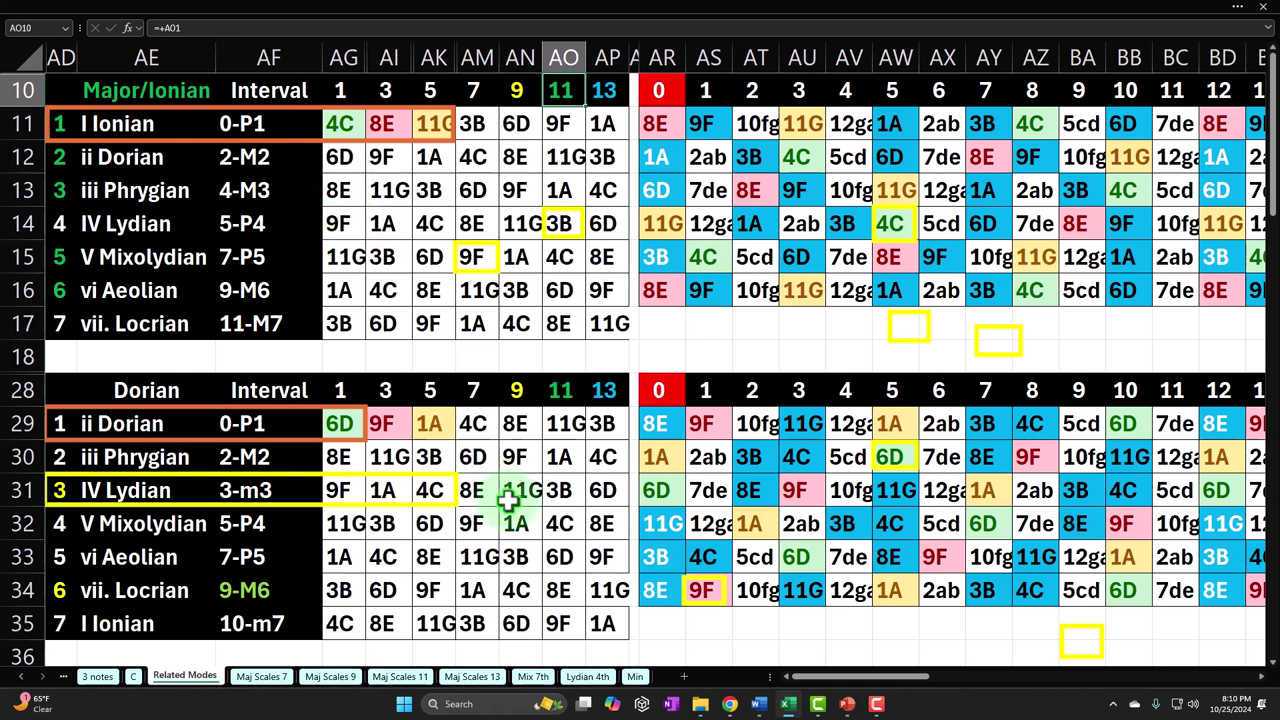
Open the Lydian 4th sheet and highlight the IV Lydian row through its triad, AE119:AK119, plus its 11th in AO119.
{"action": "left_click", "coordinate": [577, 676]}
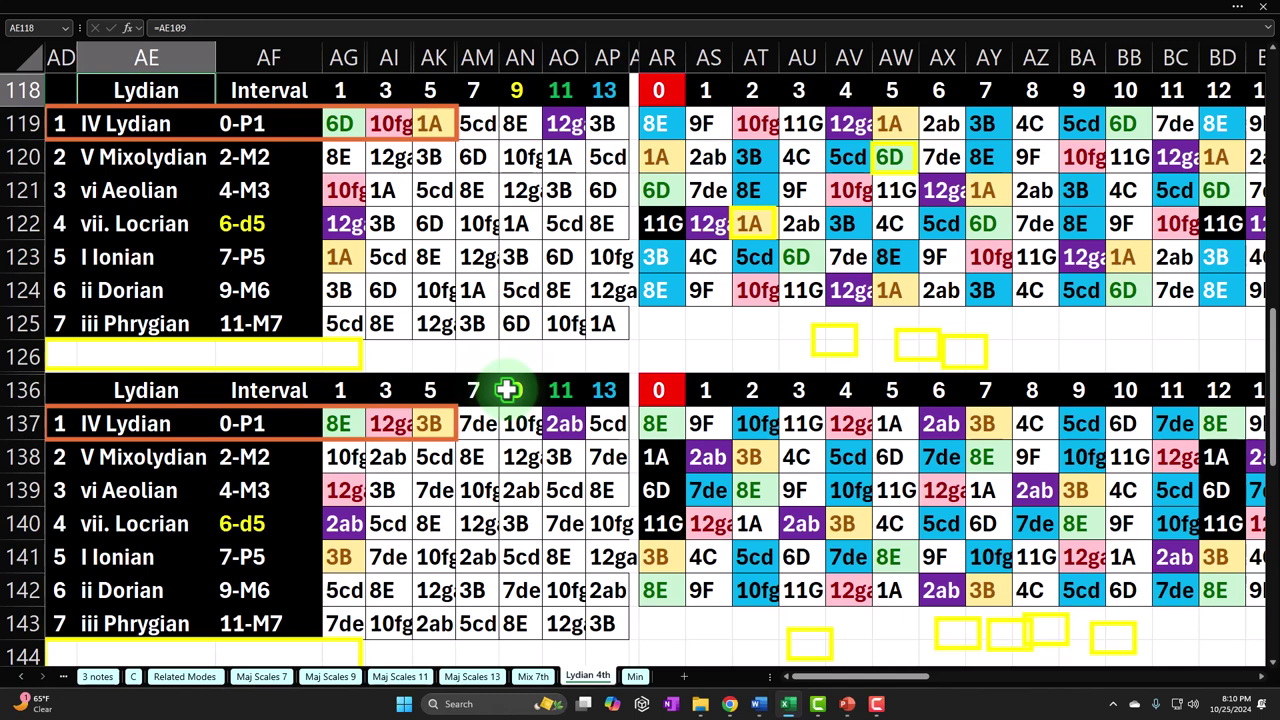
{"action": "left_click_drag", "start_coordinate": [112, 124], "coordinate": [422, 120]}
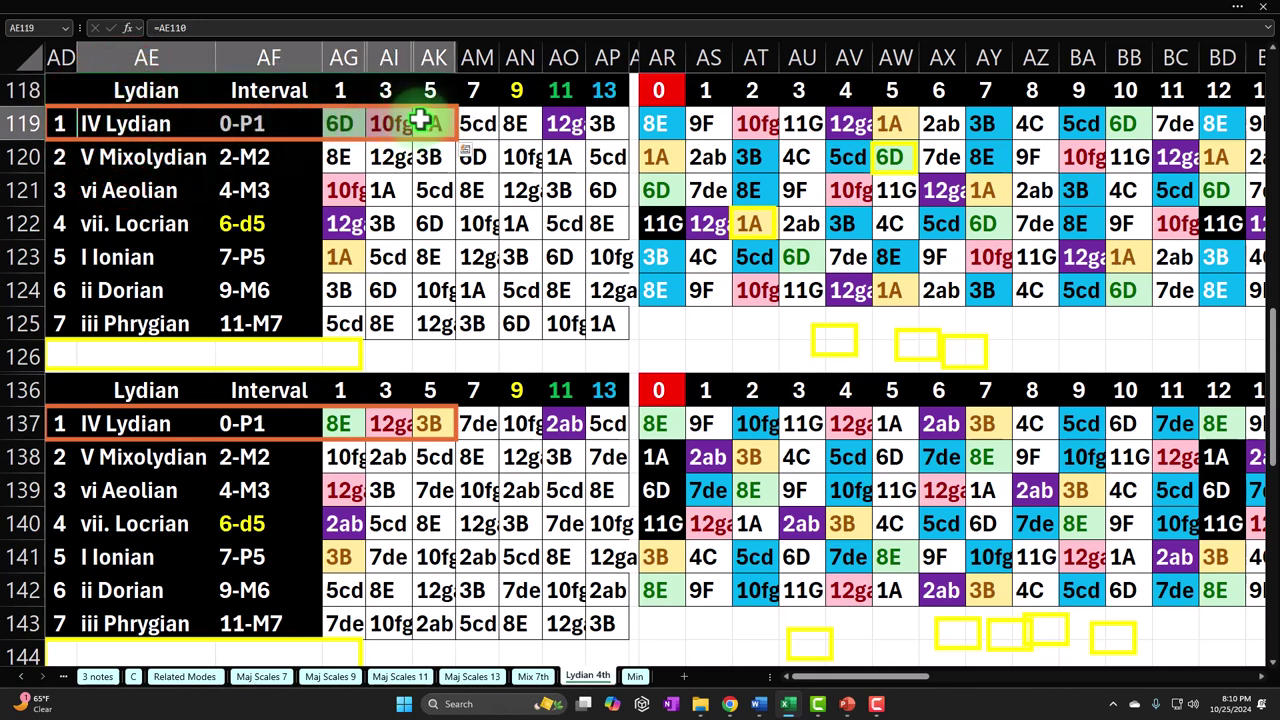
{"action": "left_click", "coordinate": [580, 124]}
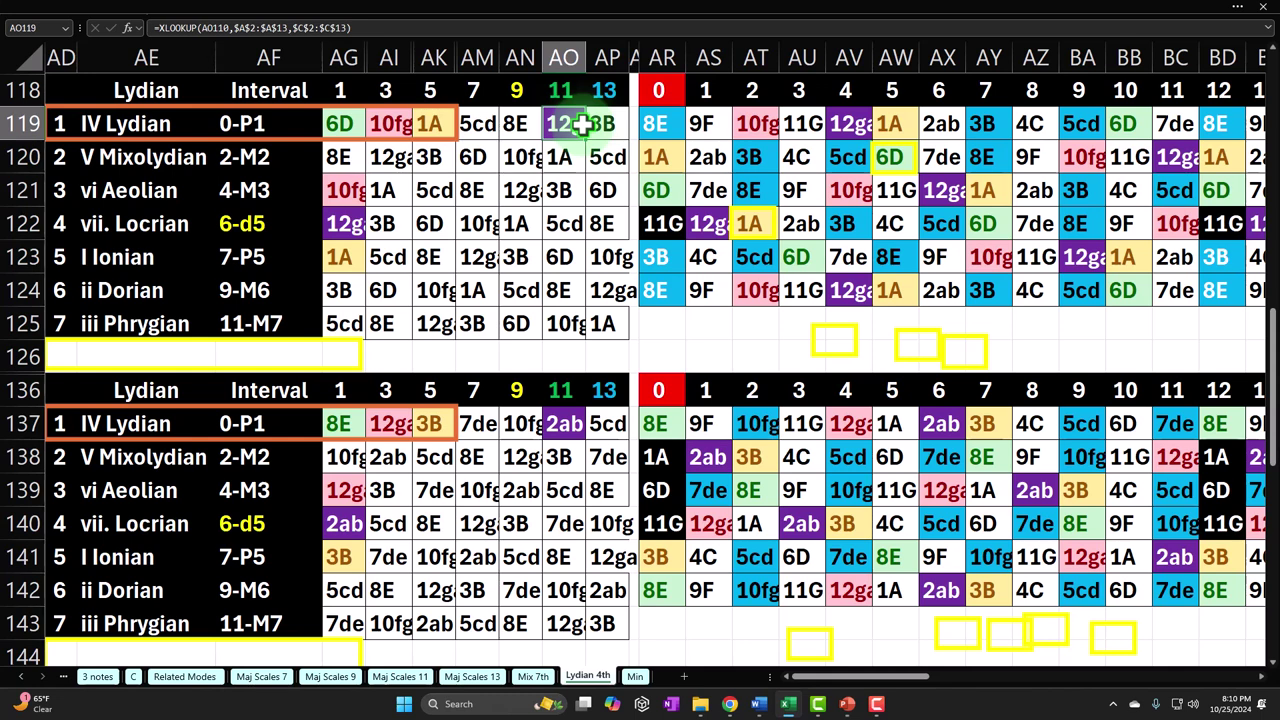
Highlight degree 4 and the 6-d5 interval of vii Locrian, plus the fretboard cells AV119:AZ121 in the upper Lydian grid.
{"action": "left_click", "coordinate": [68, 222]}
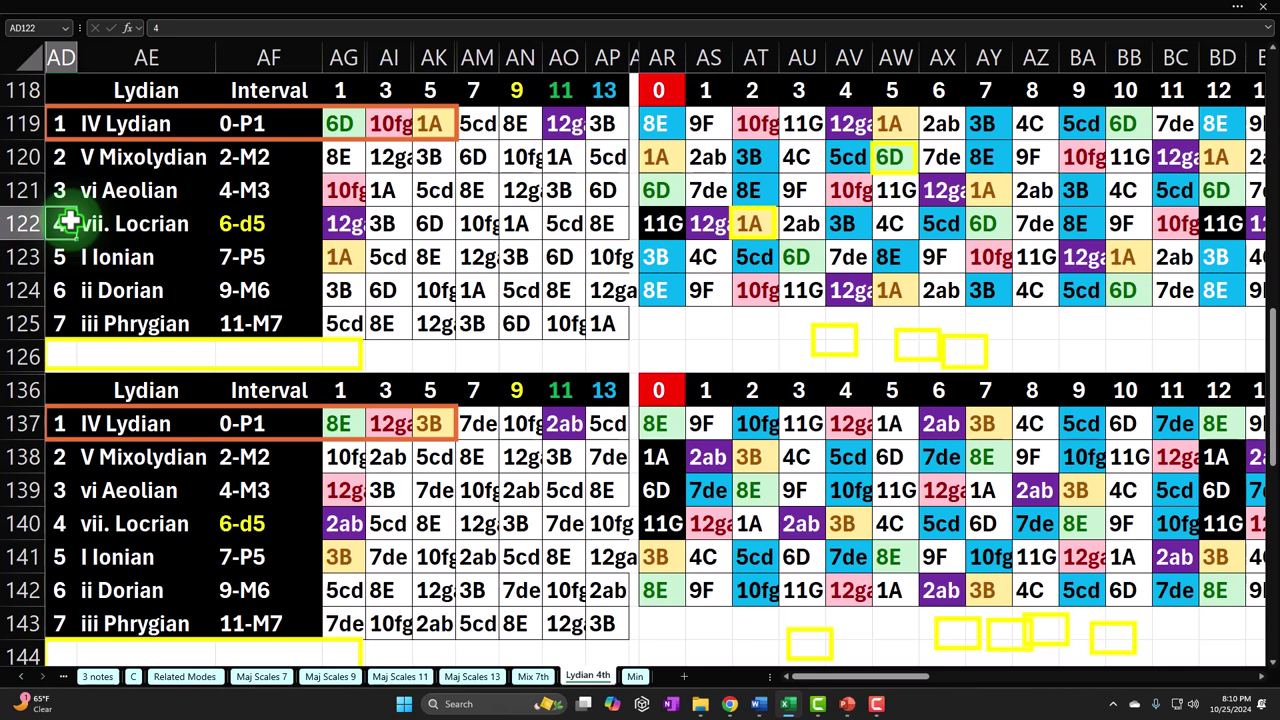
{"action": "left_click", "coordinate": [224, 218]}
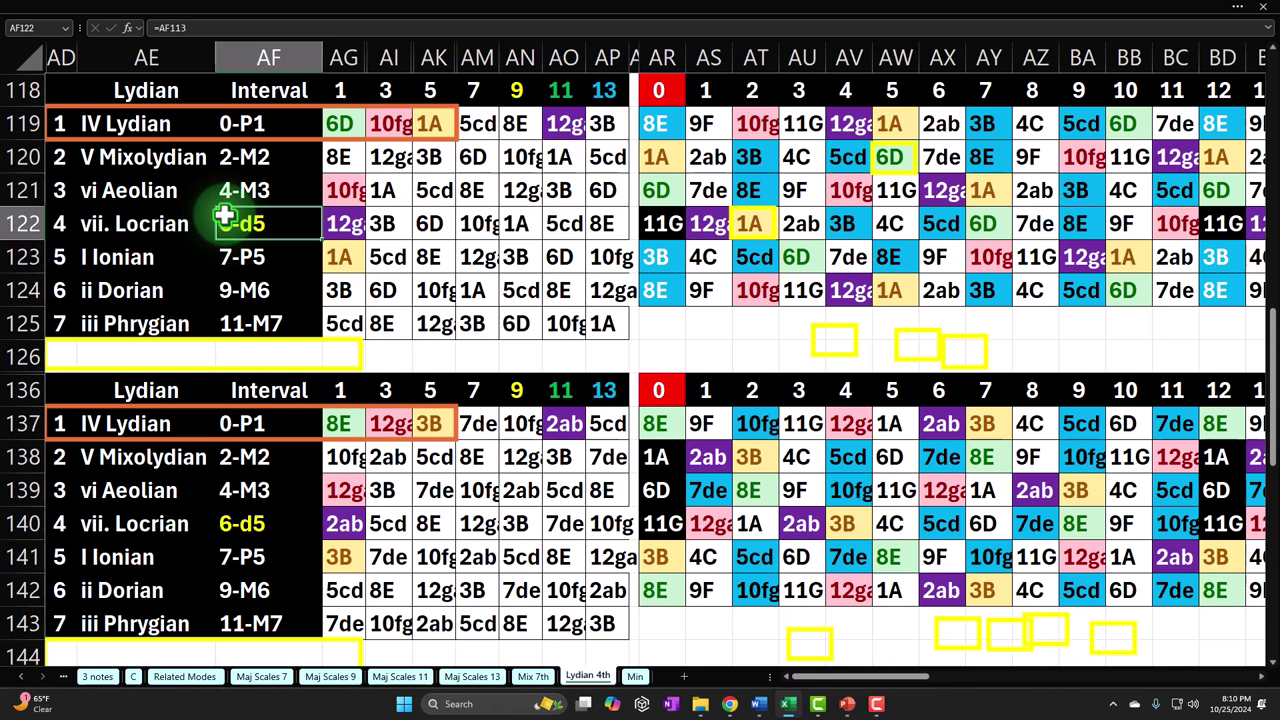
{"action": "left_click", "coordinate": [893, 125]}
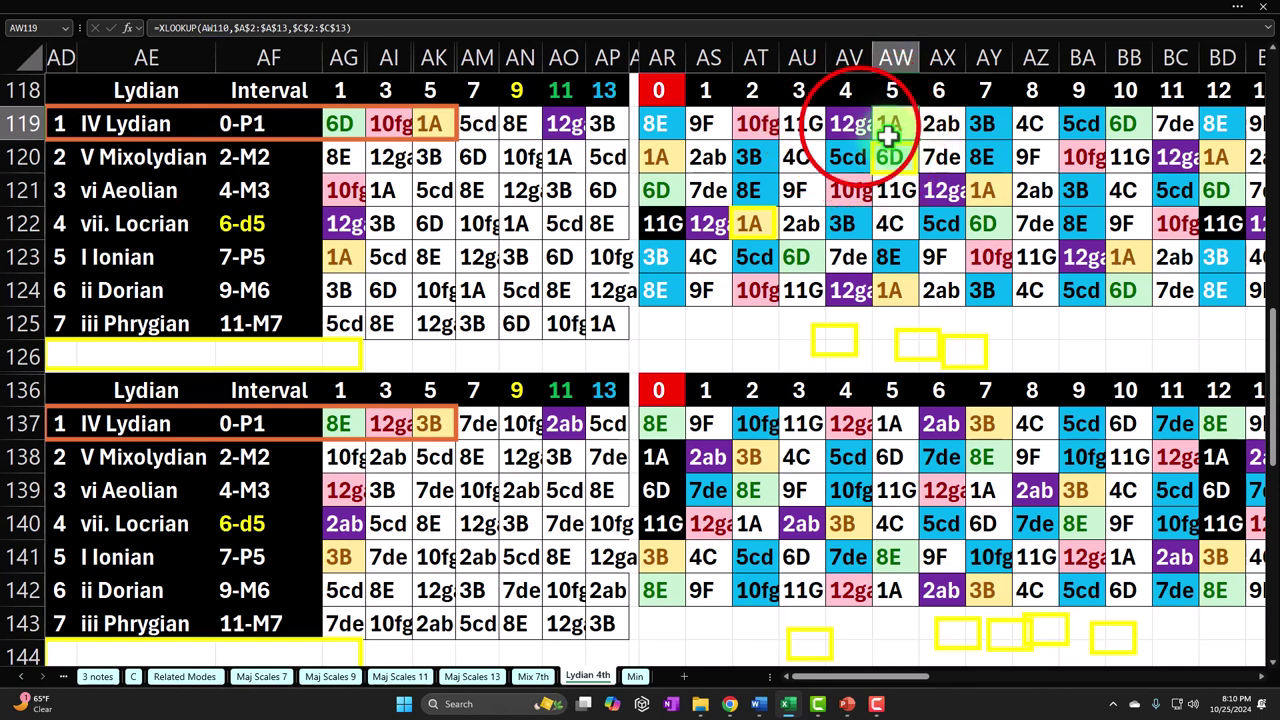
{"action": "left_click_drag", "start_coordinate": [851, 122], "coordinate": [1040, 190]}
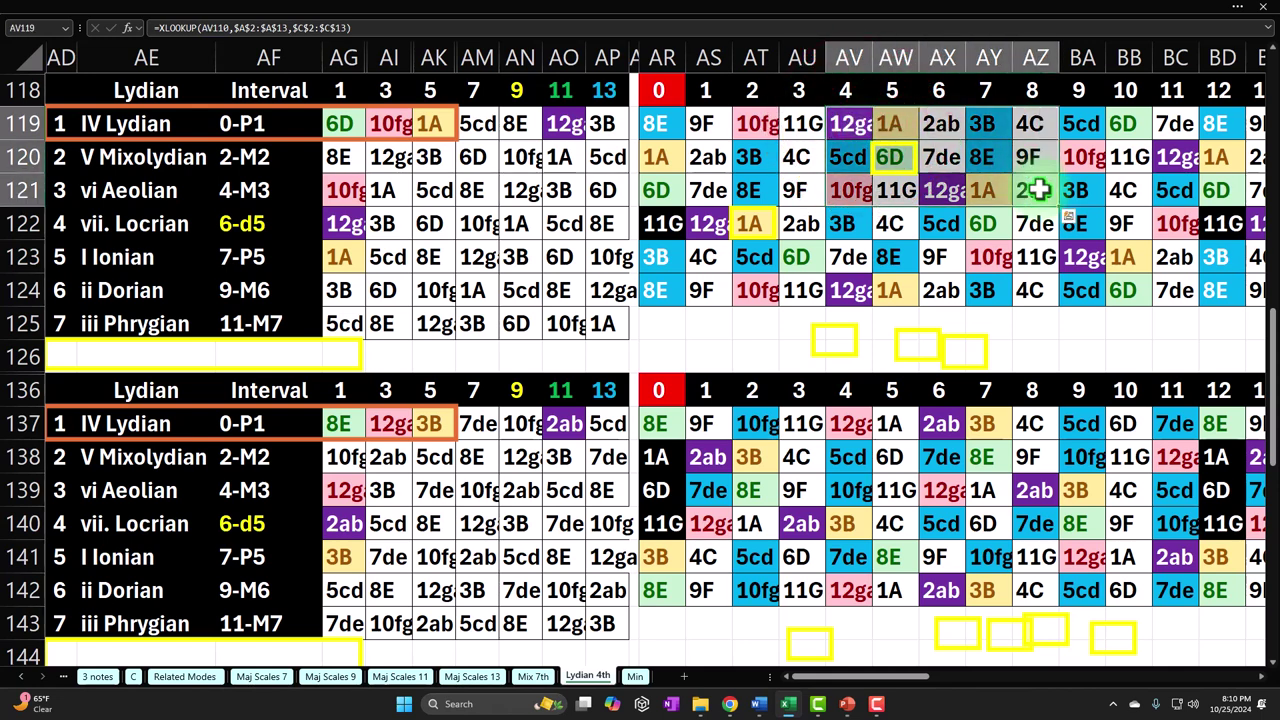
Compare the upper Lydian table's 11 heading and 11th note AO119 with the triad notes AG119:AK119, especially the 3rd and 5th.
{"action": "left_click", "coordinate": [565, 93]}
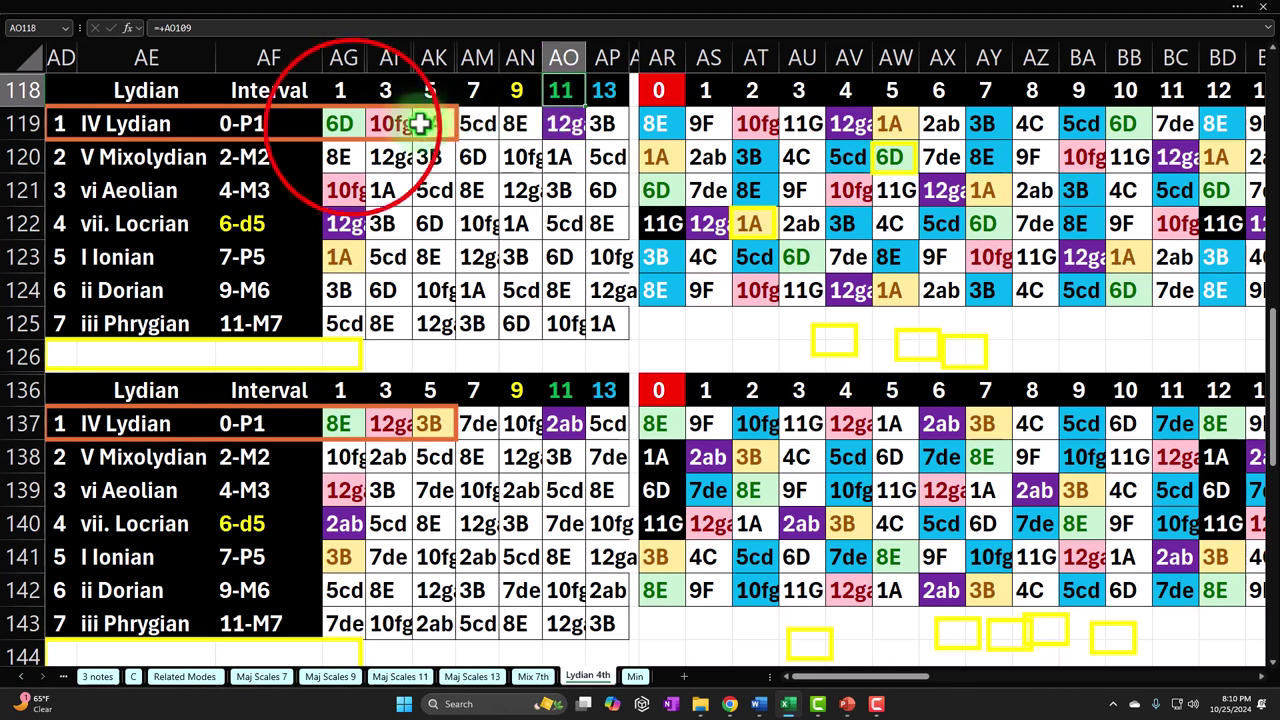
{"action": "left_click_drag", "start_coordinate": [341, 124], "coordinate": [411, 125]}
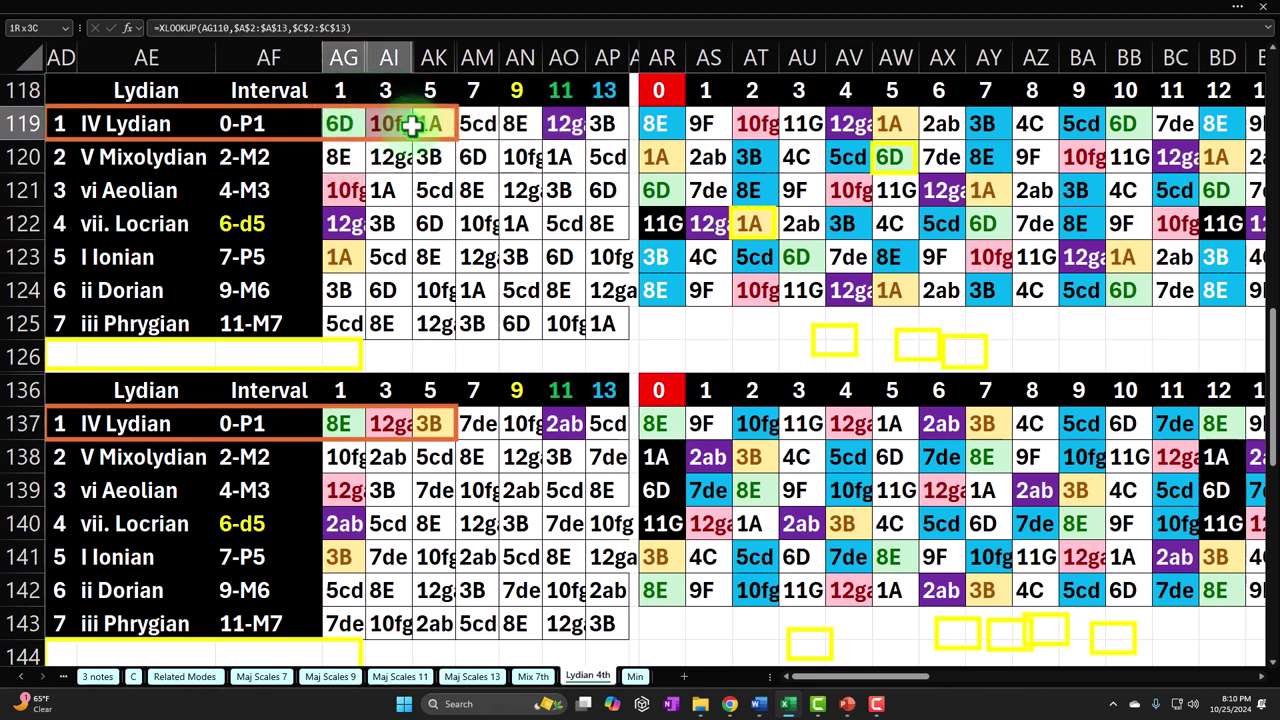
{"action": "left_click", "coordinate": [548, 117]}
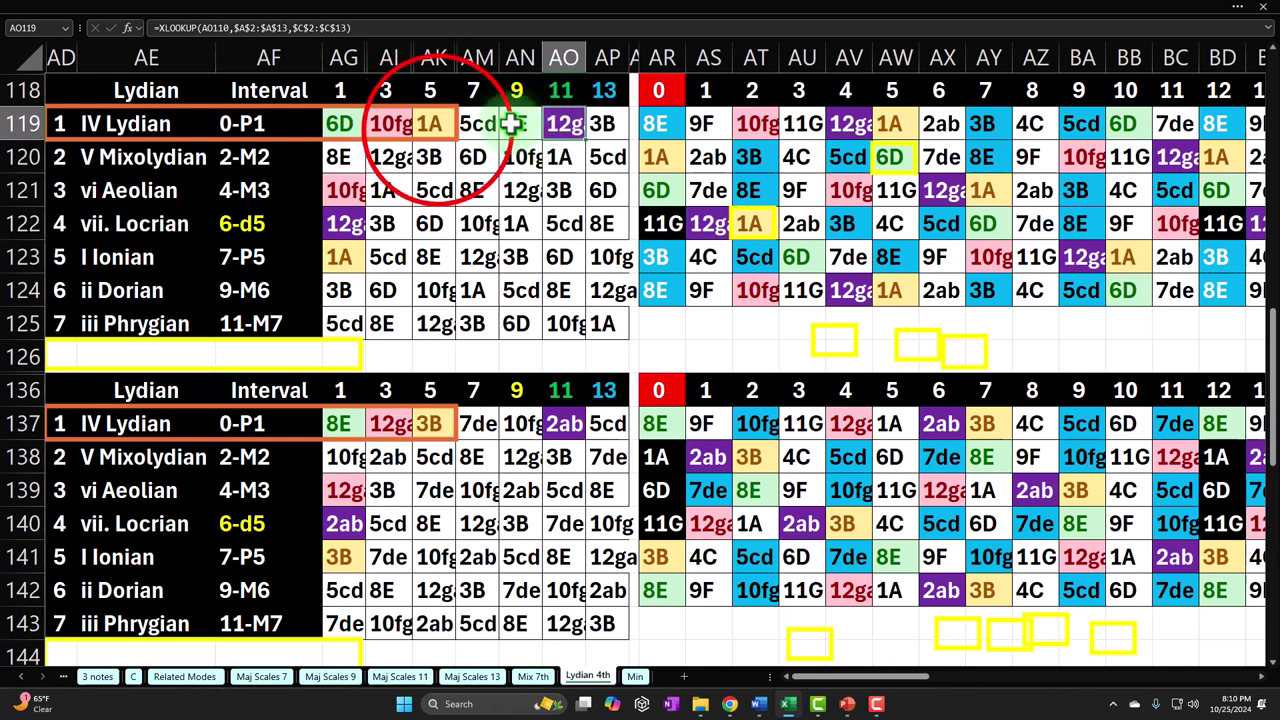
{"action": "left_click", "coordinate": [437, 125]}
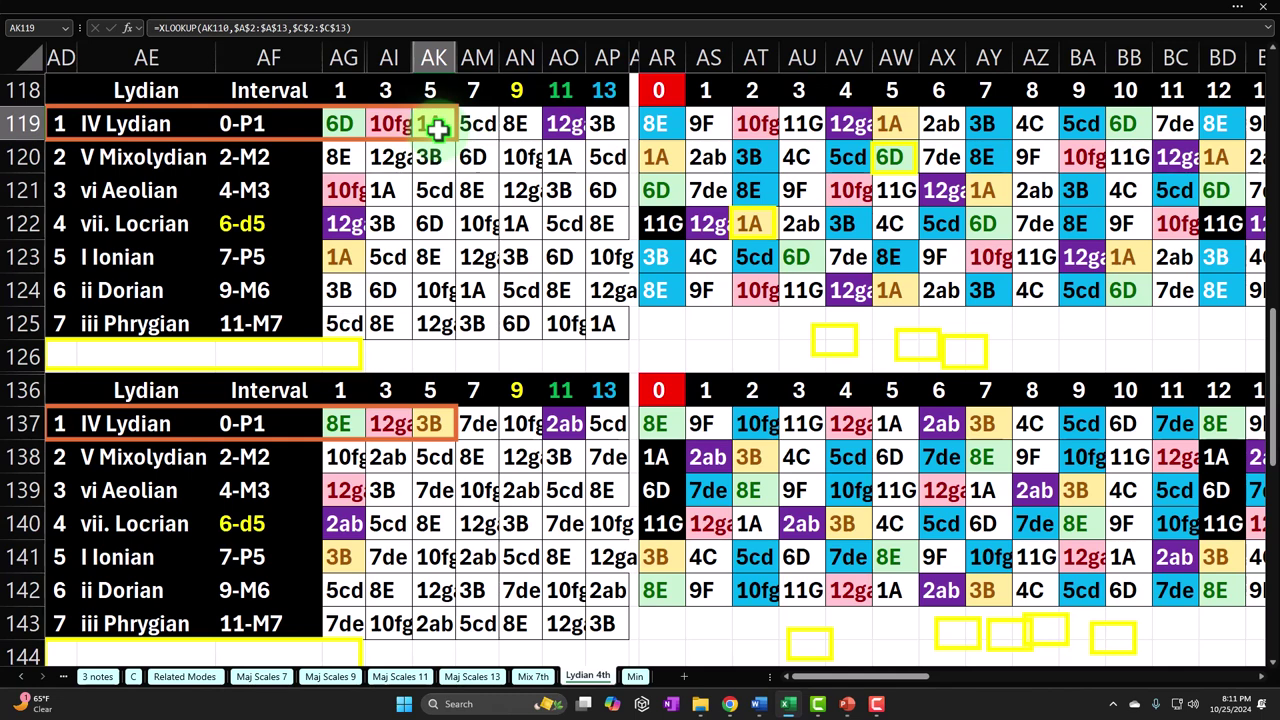
{"action": "left_click", "coordinate": [387, 125]}
{"action": "left_click", "coordinate": [430, 123]}
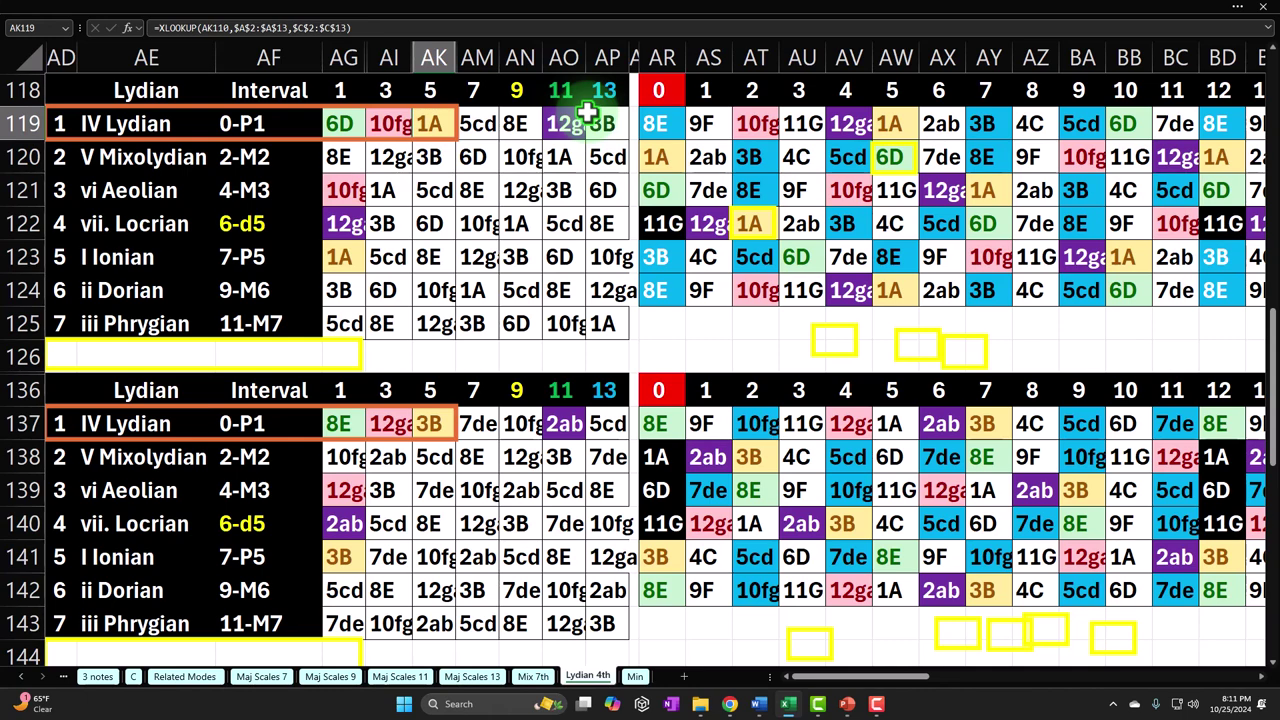
Return to the Related Modes sheet and highlight the I Ionian notes, the IV and V rows, and the vi Aeolian row.
{"action": "left_click", "coordinate": [186, 676]}
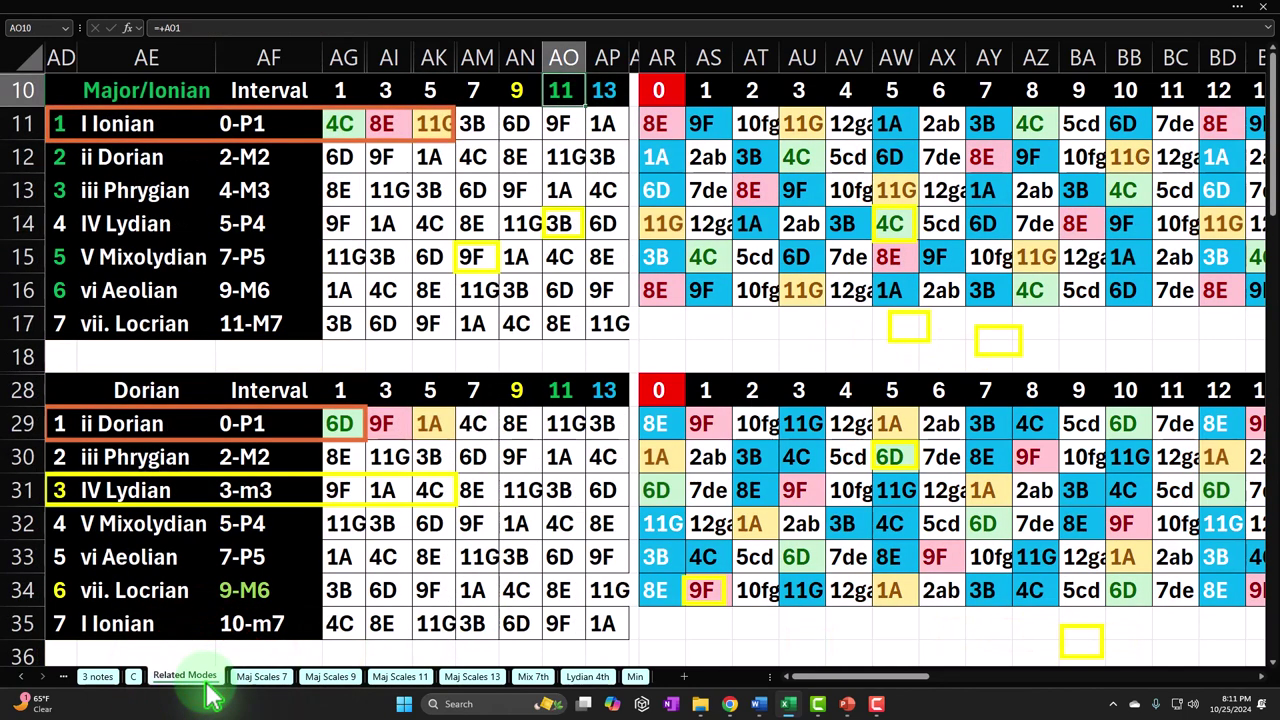
{"action": "left_click_drag", "start_coordinate": [340, 123], "coordinate": [599, 123]}
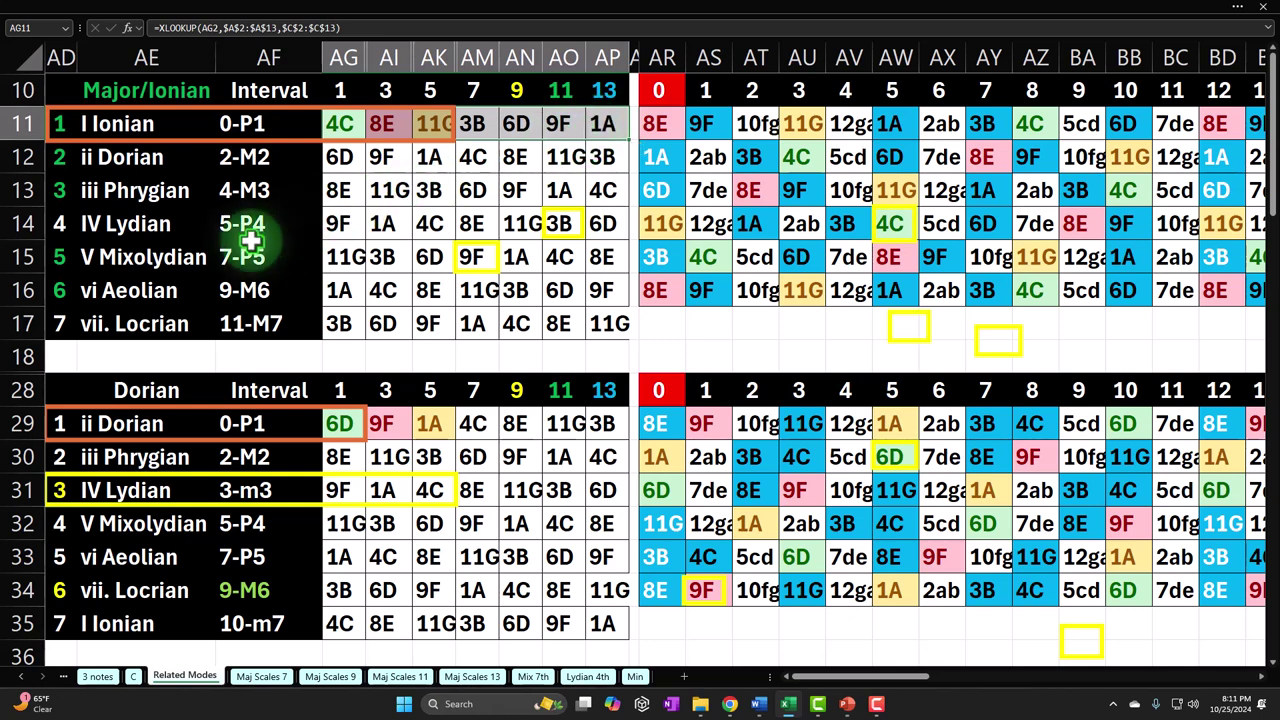
{"action": "key", "text": "ctrl"}
{"action": "left_click_drag", "start_coordinate": [64, 224], "coordinate": [590, 247]}
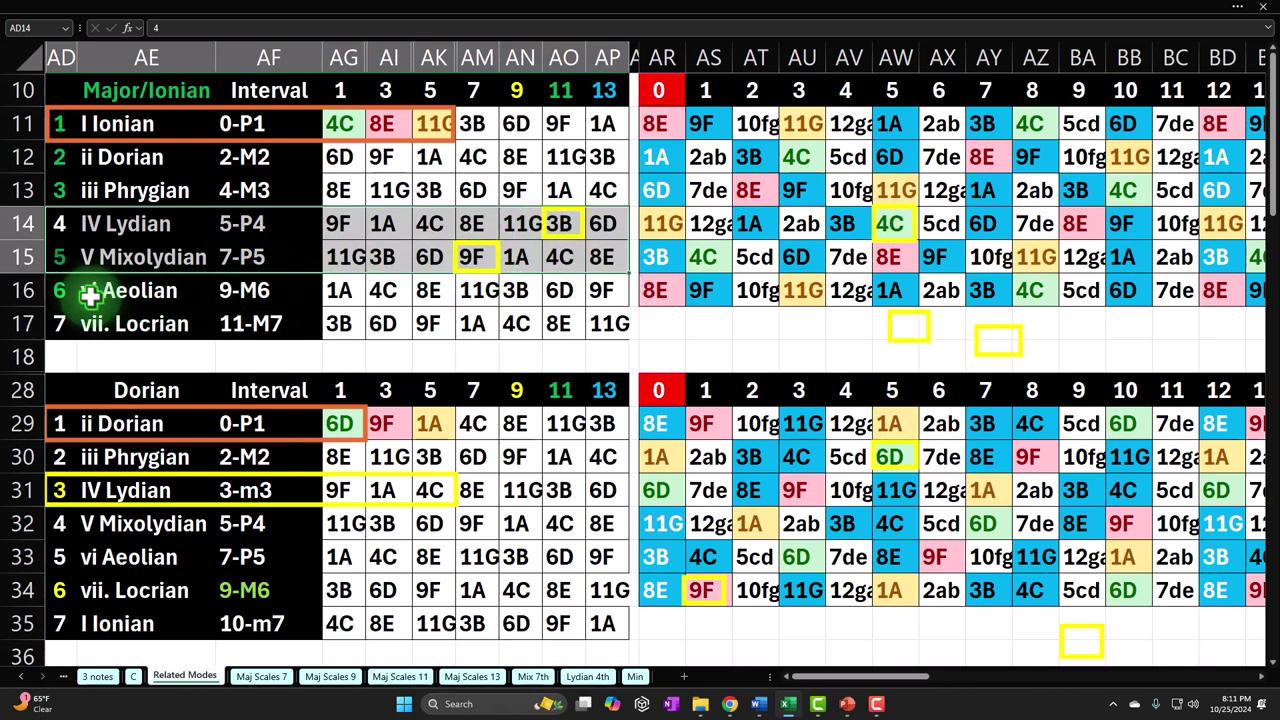
{"action": "left_click_drag", "start_coordinate": [53, 291], "coordinate": [593, 292]}
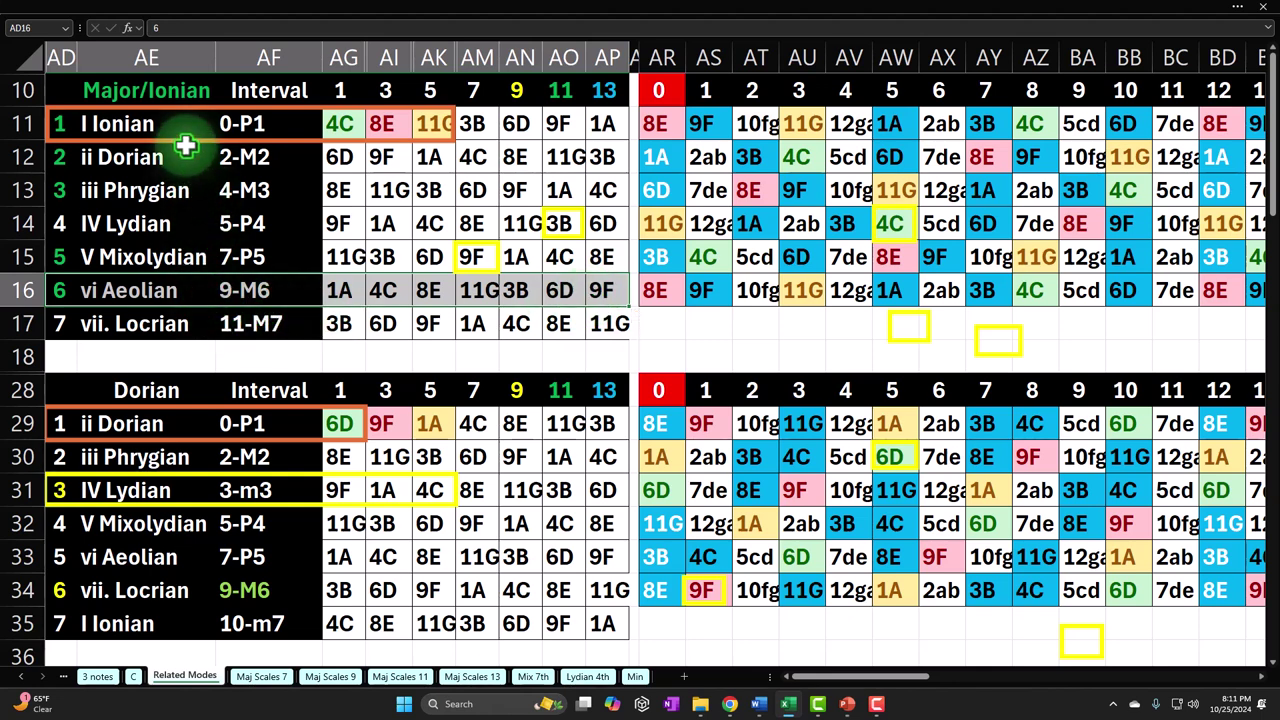
Examine the Major/Ionian intervals by highlighting 4-M3, the iii Phrygian to IV Lydian rows, and the vi Aeolian to vii Locrian rows.
{"action": "left_click", "coordinate": [253, 190]}
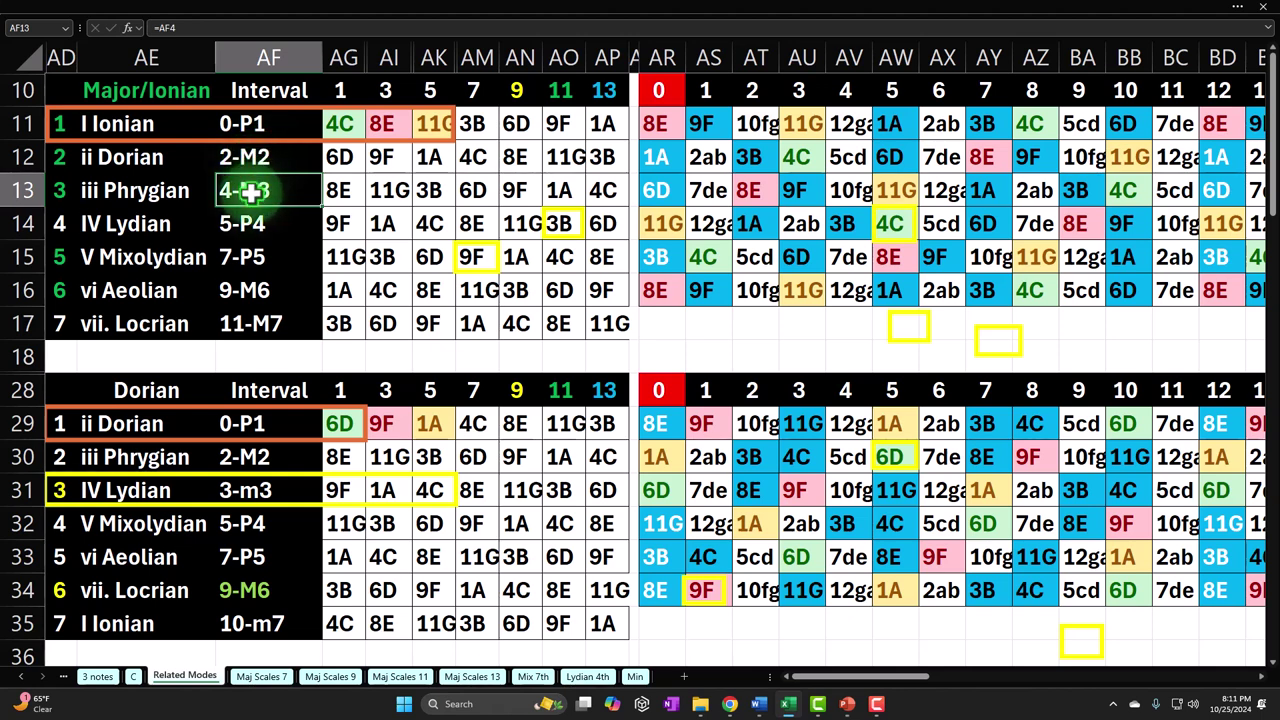
{"action": "left_click", "coordinate": [251, 190]}
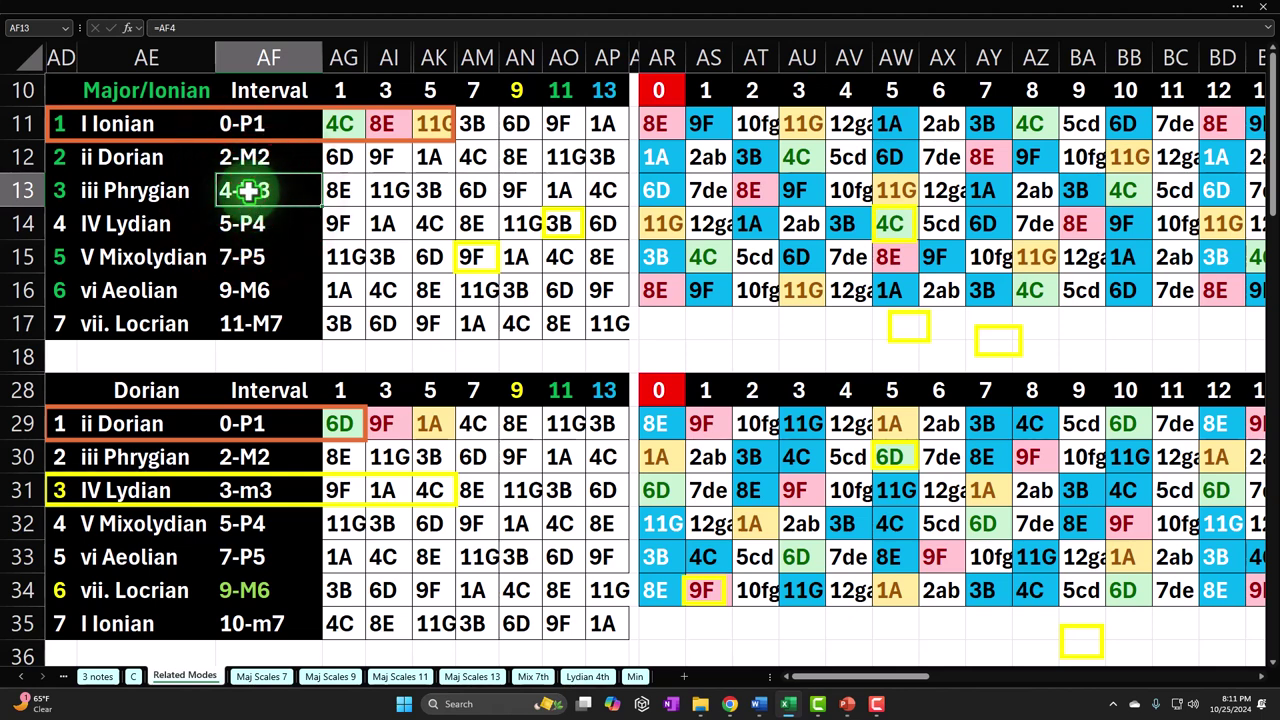
{"action": "left_click_drag", "start_coordinate": [68, 185], "coordinate": [262, 223]}
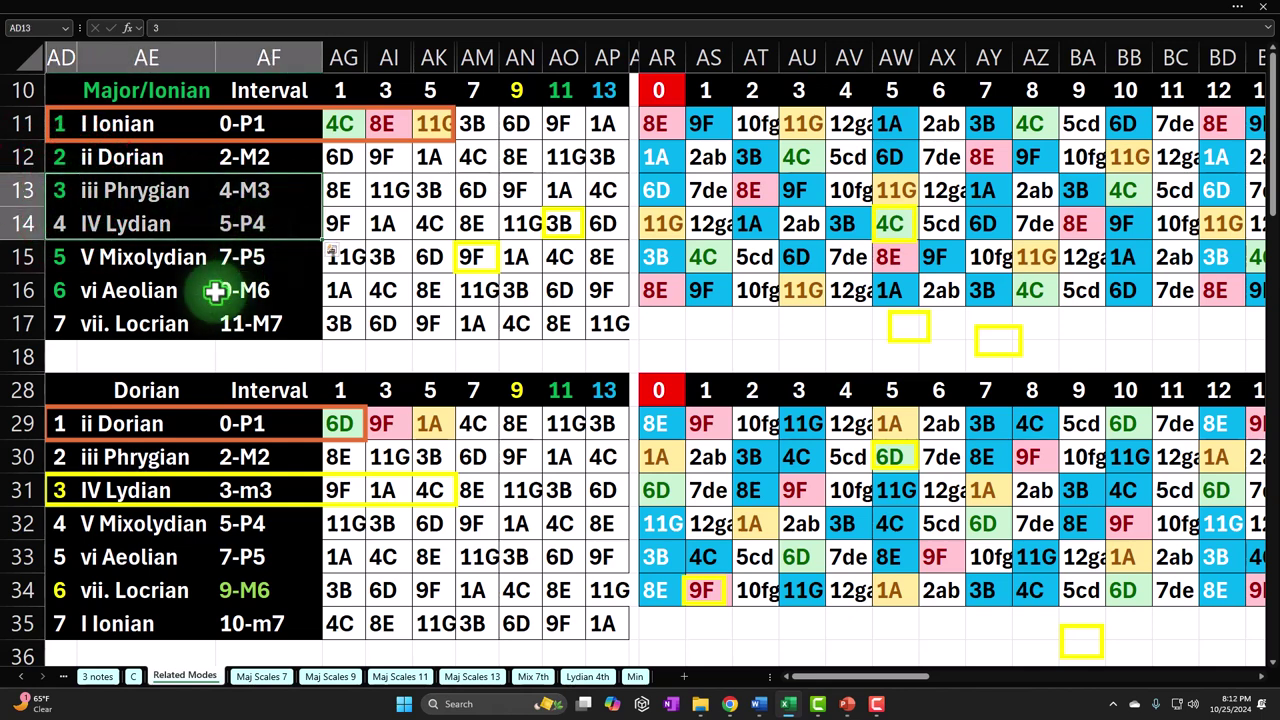
{"action": "left_click_drag", "start_coordinate": [63, 288], "coordinate": [251, 320]}
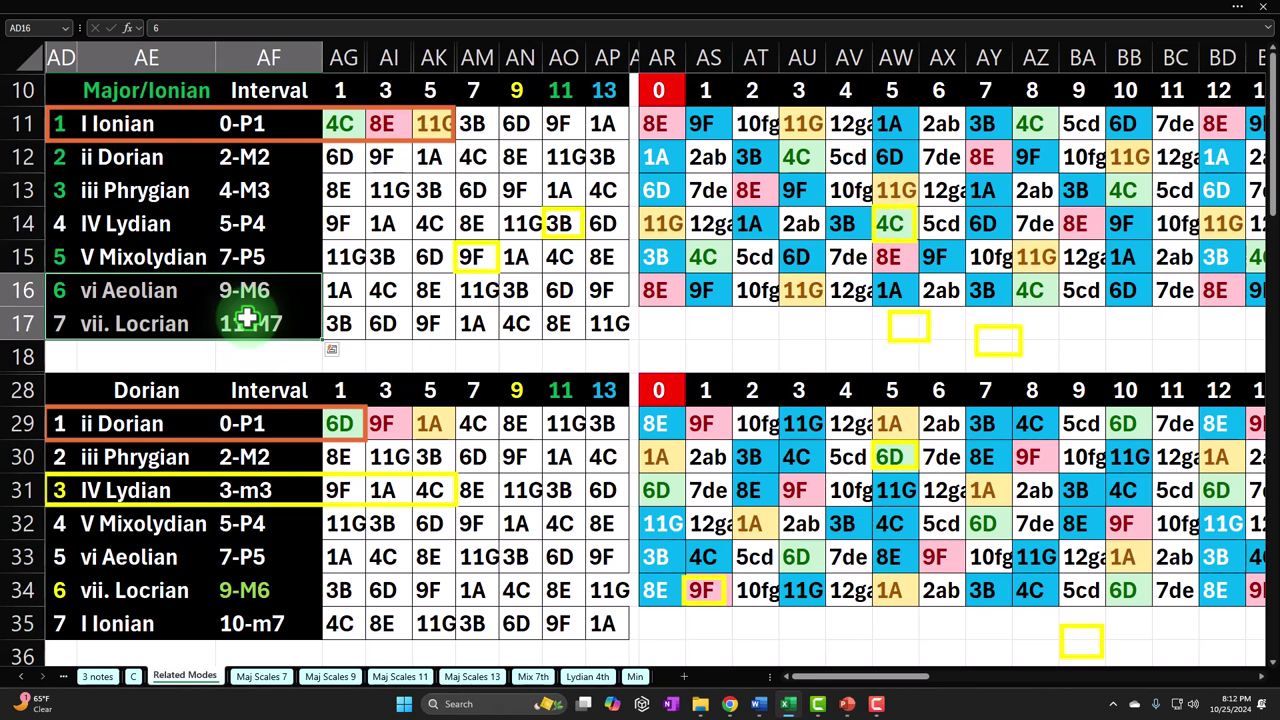
Highlight the minor modes ii Dorian, iii Phrygian and vi Aeolian in the Major/Ionian table.
{"action": "left_click", "coordinate": [145, 160]}
{"action": "left_click_drag", "start_coordinate": [145, 160], "coordinate": [145, 178]}
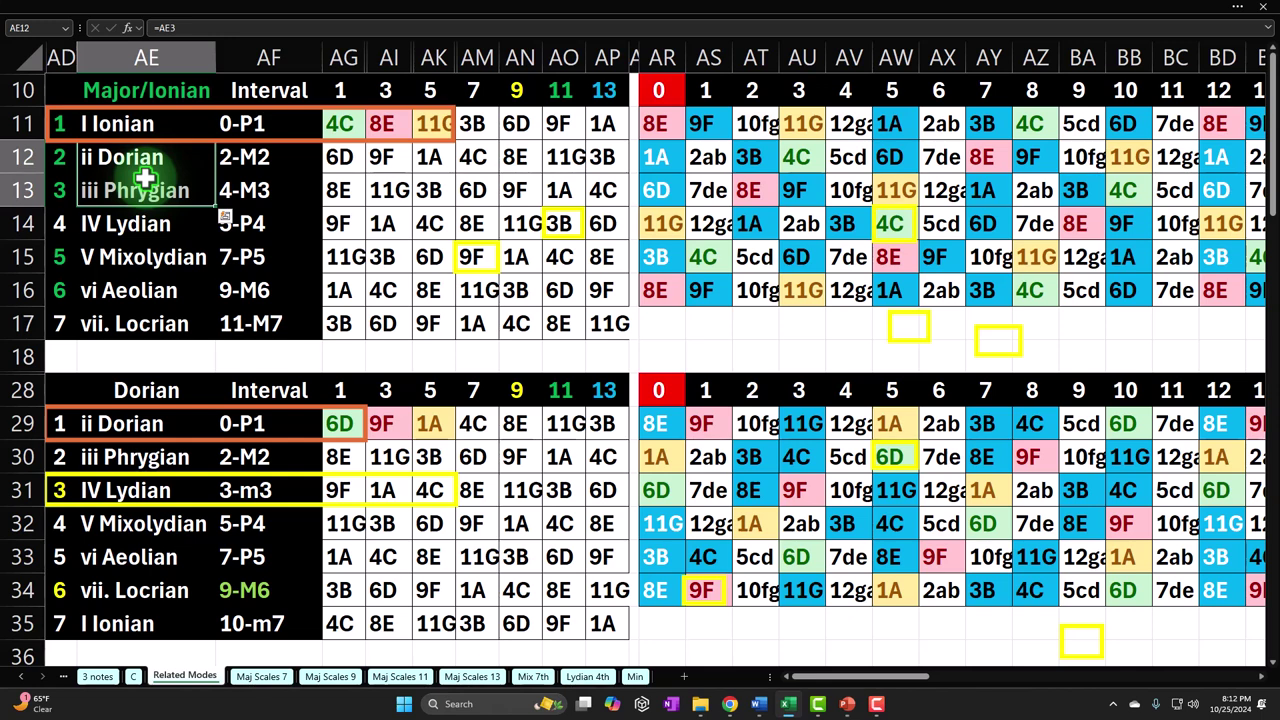
{"action": "left_click", "coordinate": [157, 292]}
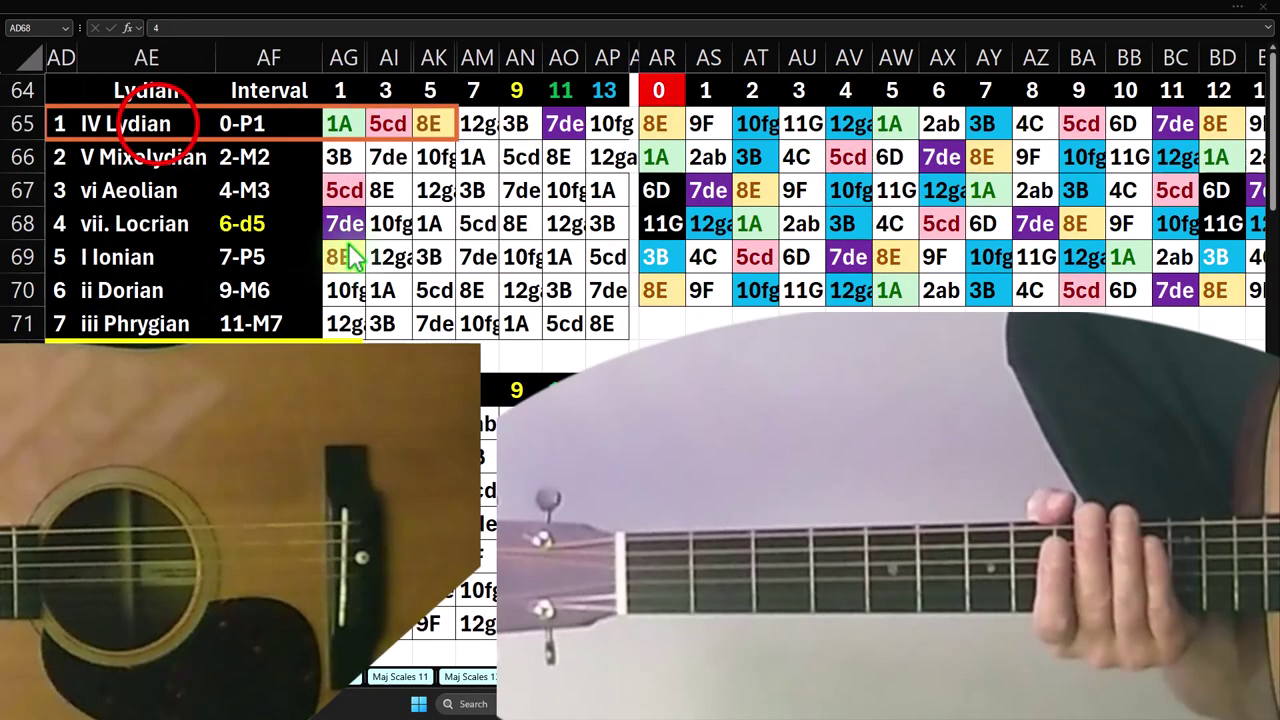
Highlight the Lydian heading AE64, the 11 heading AO64 and degree 4 in AD68 of the Lydian table.
{"action": "left_click", "coordinate": [173, 90]}
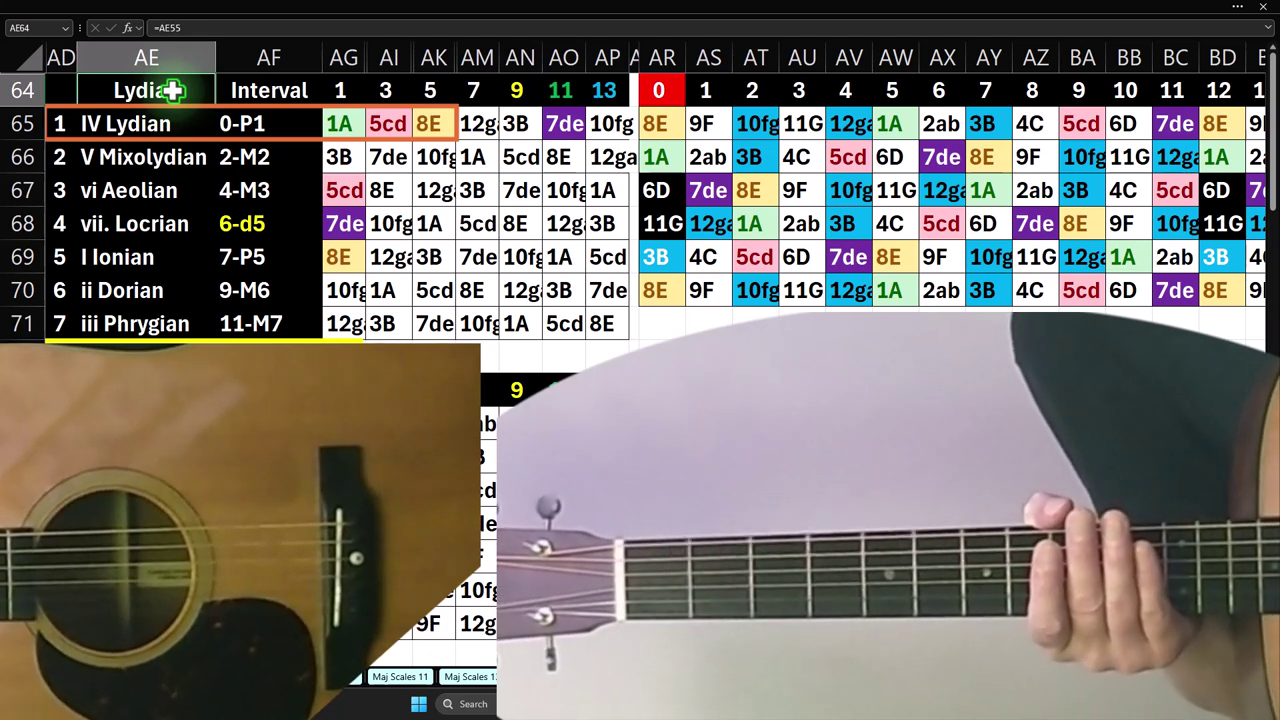
{"action": "left_click", "coordinate": [563, 92]}
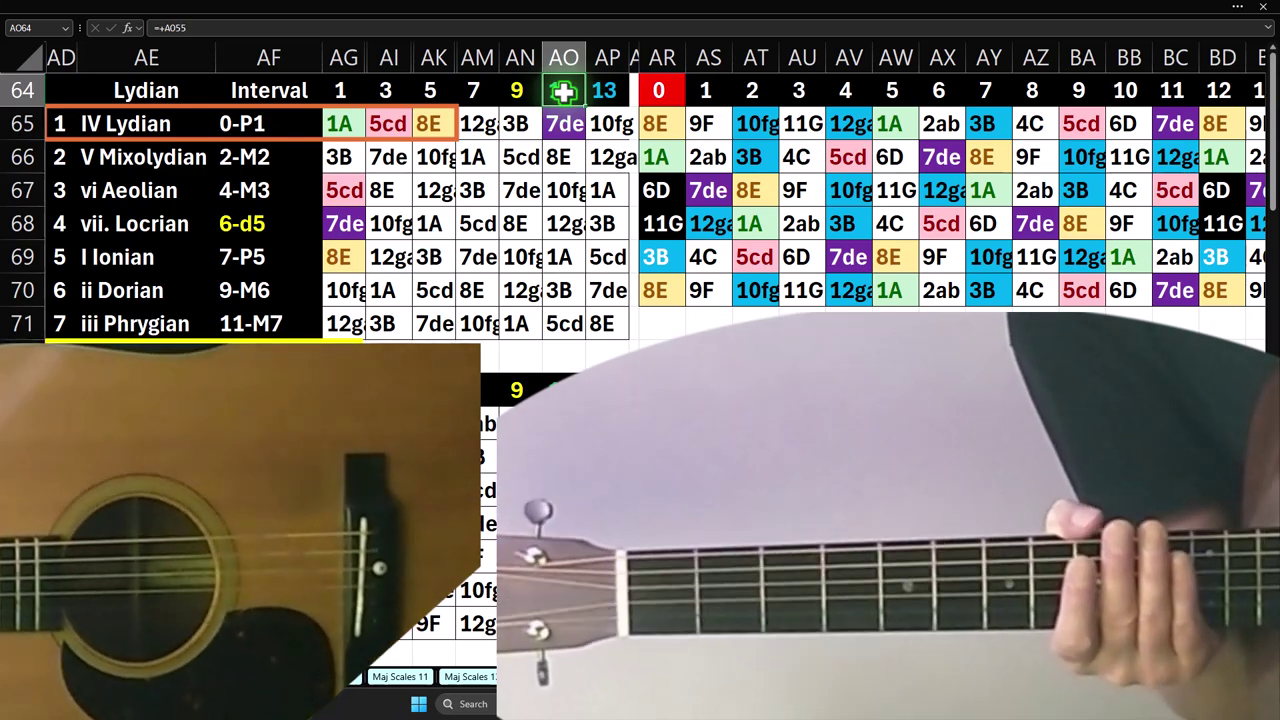
{"action": "left_click", "coordinate": [58, 222]}
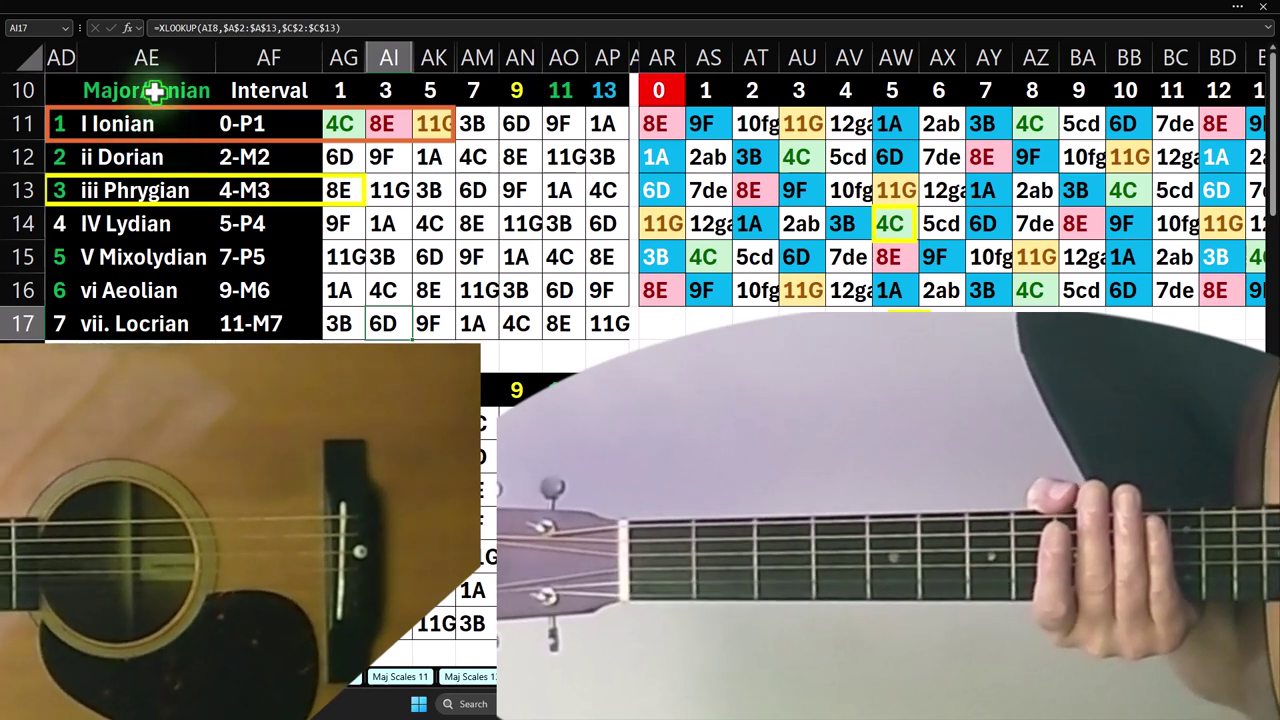
Compare the Lydian table at row 64 with the Major/Ionian table at row 10 and highlight I Ionian in AE11.
{"action": "scroll", "coordinate": [153, 91], "scroll_direction": "down", "scroll_amount": 6}
{"action": "scroll", "coordinate": [640, 200], "scroll_direction": "down", "scroll_amount": 11}
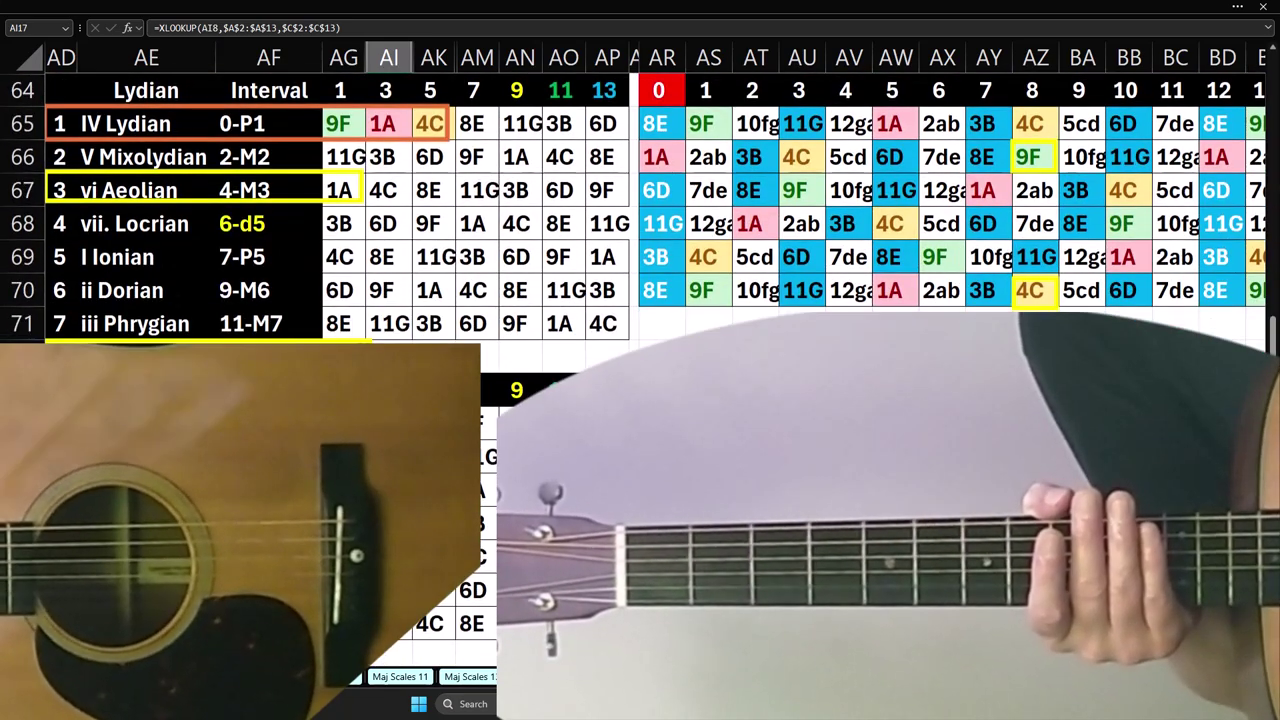
{"action": "scroll", "coordinate": [184, 150], "scroll_direction": "up", "scroll_amount": 15}
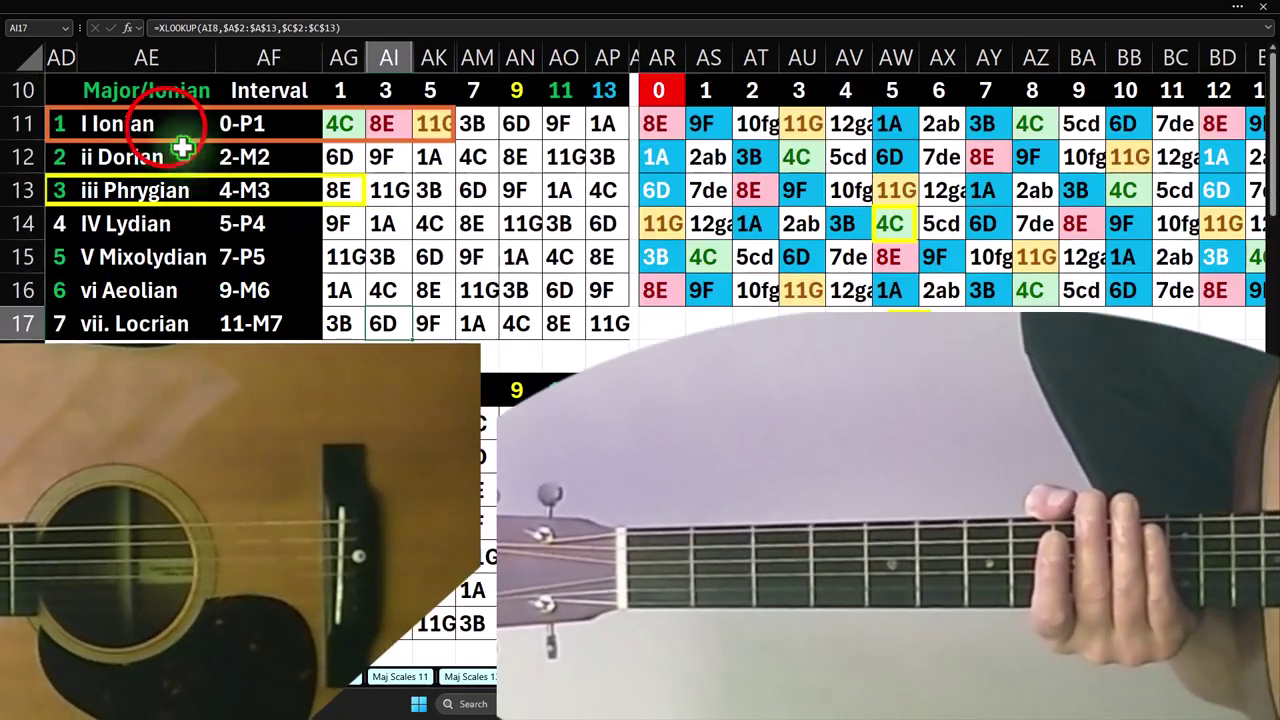
{"action": "left_click", "coordinate": [166, 125]}
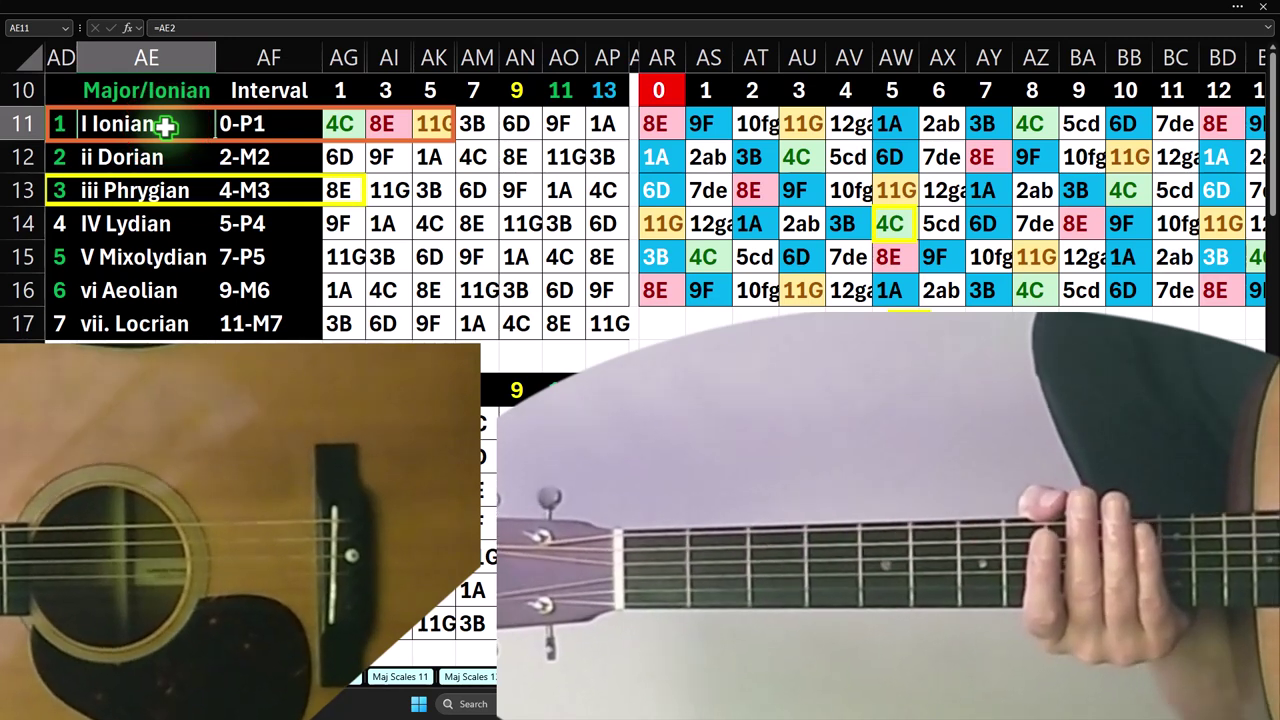